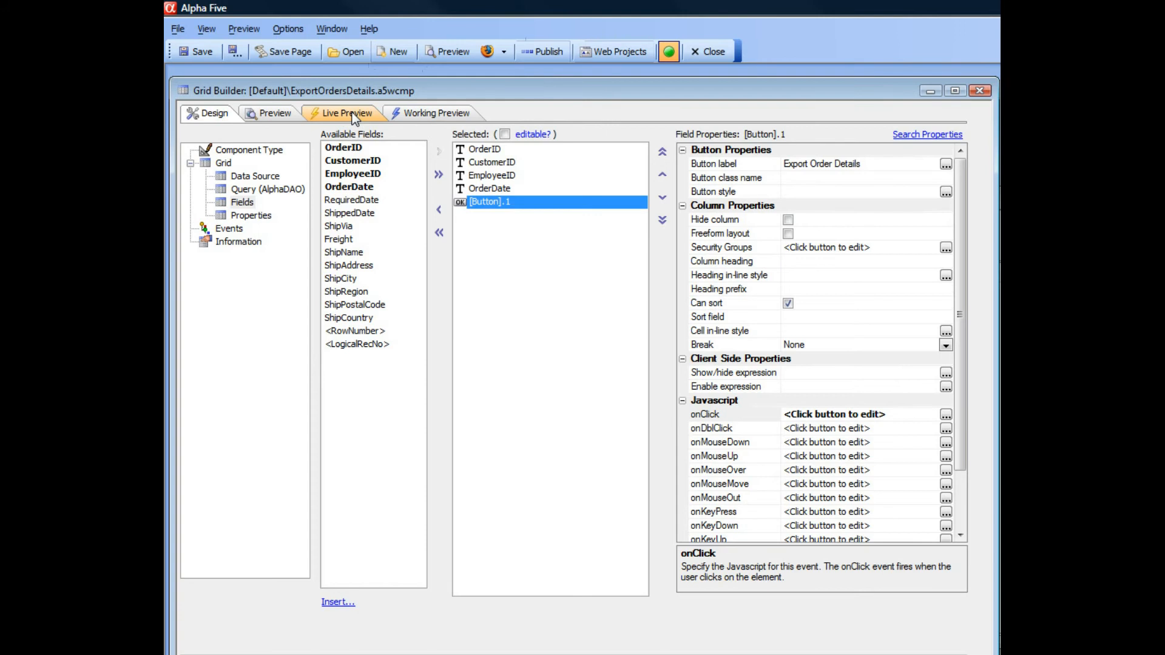
Run the grid in live preview, export the details of the sixth listed order and view the Excel file.
left_click(355, 115)
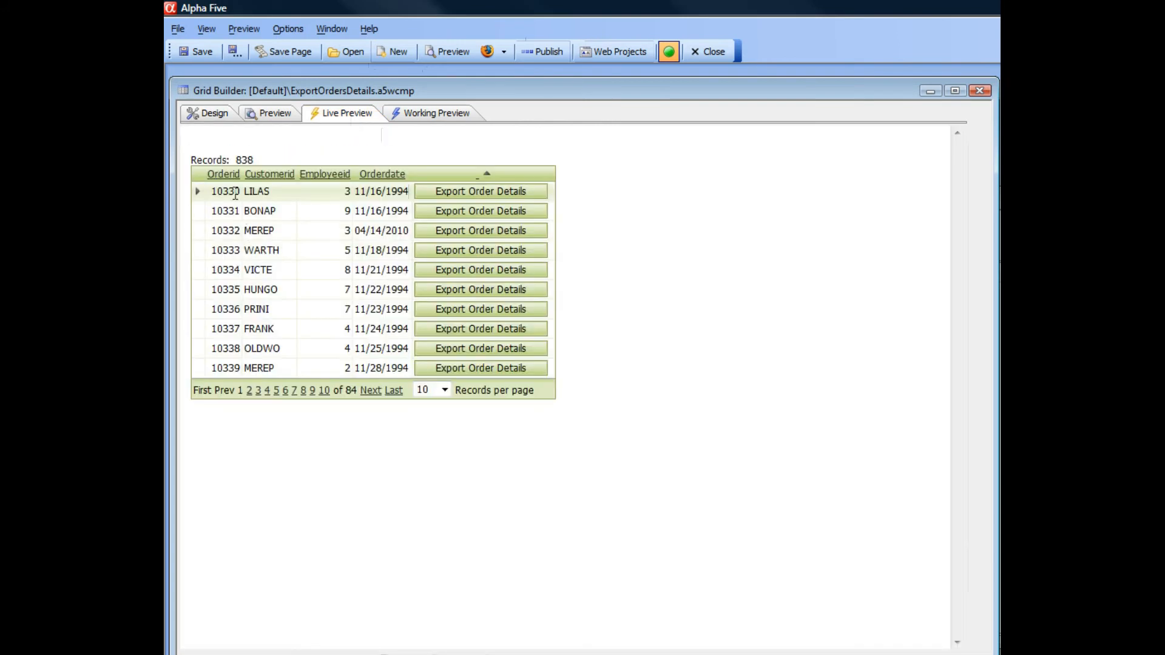
left_click(238, 294)
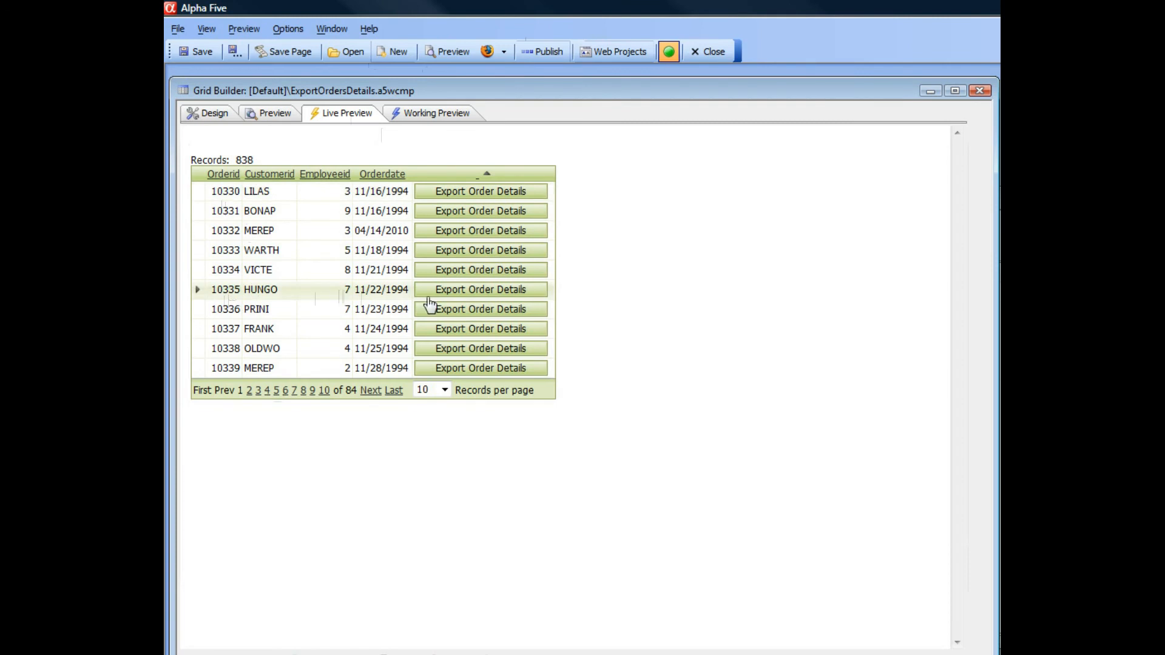
left_click(474, 291)
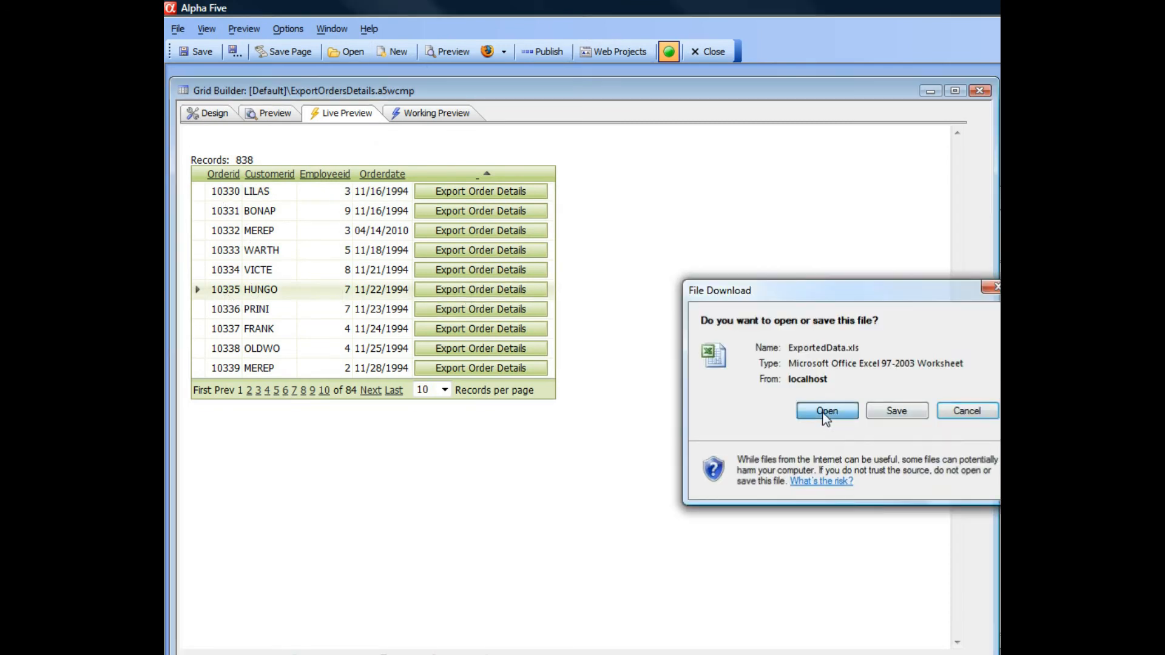
left_click(825, 412)
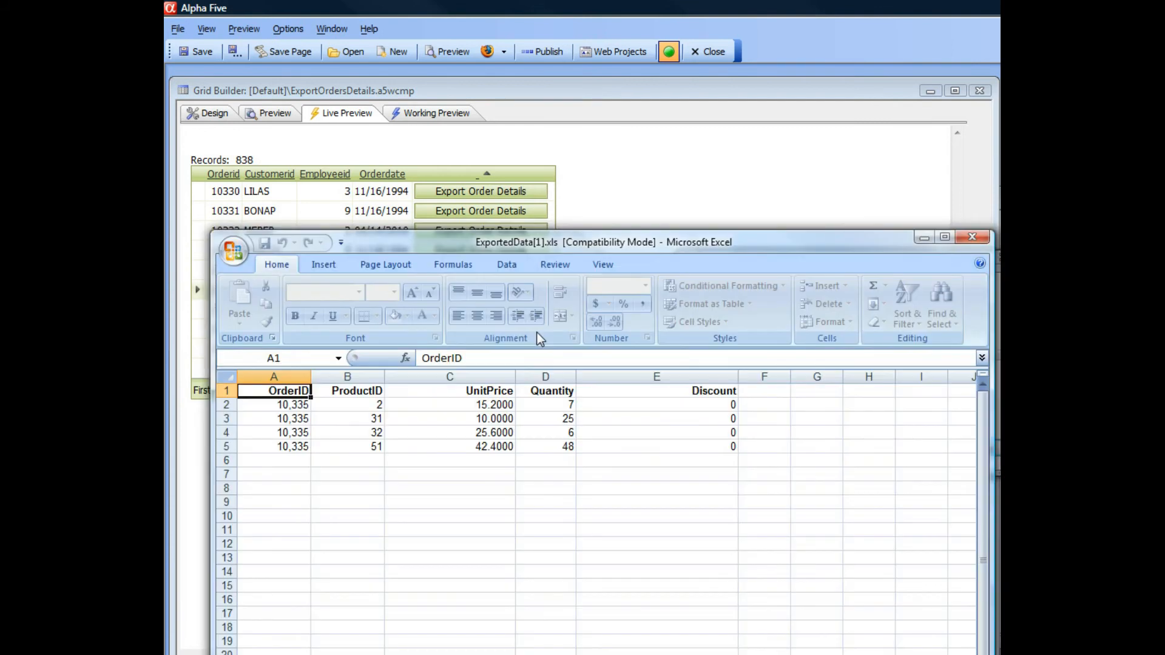
left_click_drag(458, 240, 540, 423)
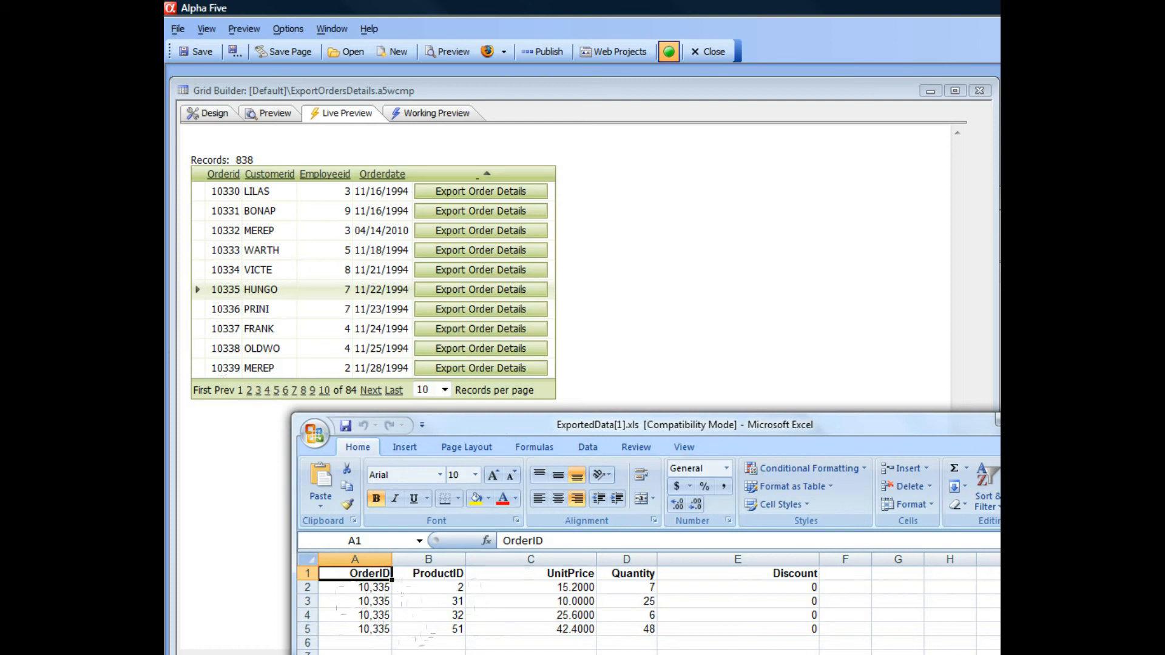
left_click(1059, 420)
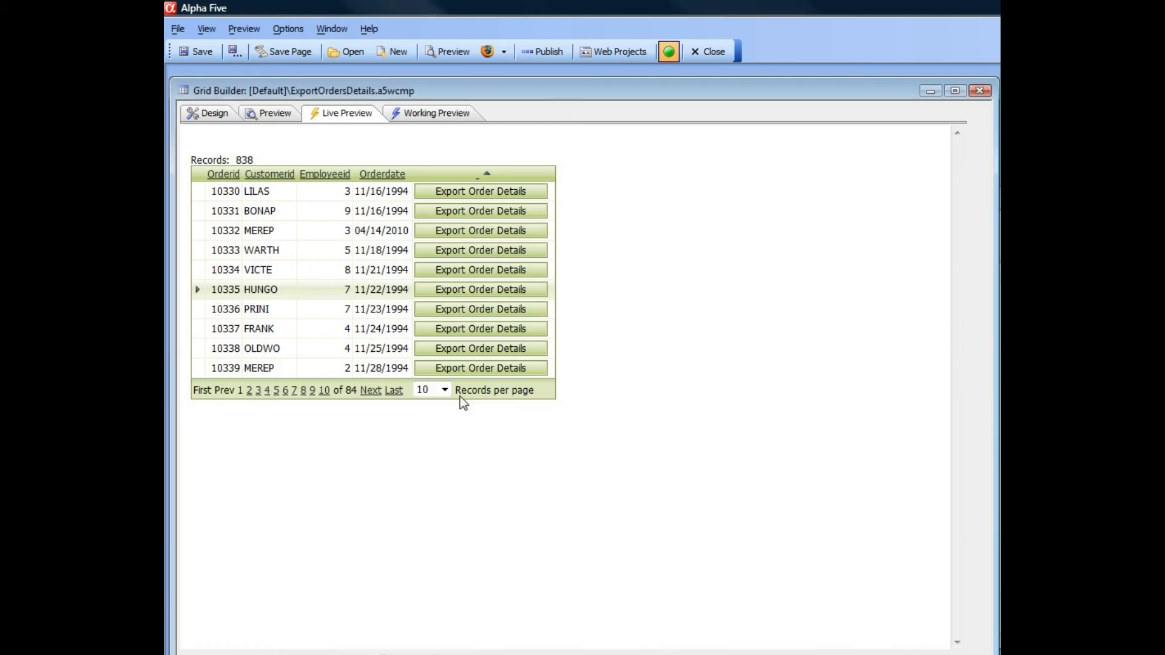
On the next page of orders, export the details of the eighth listed order and view the Excel file.
left_click(370, 391)
left_click(253, 330)
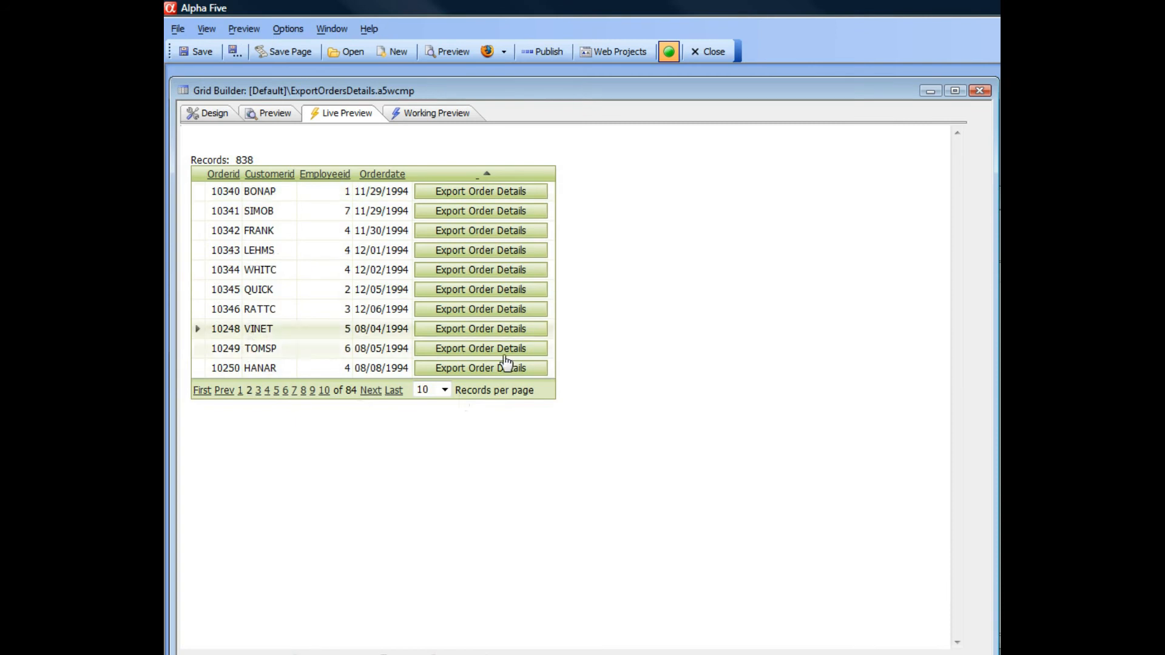
left_click(515, 333)
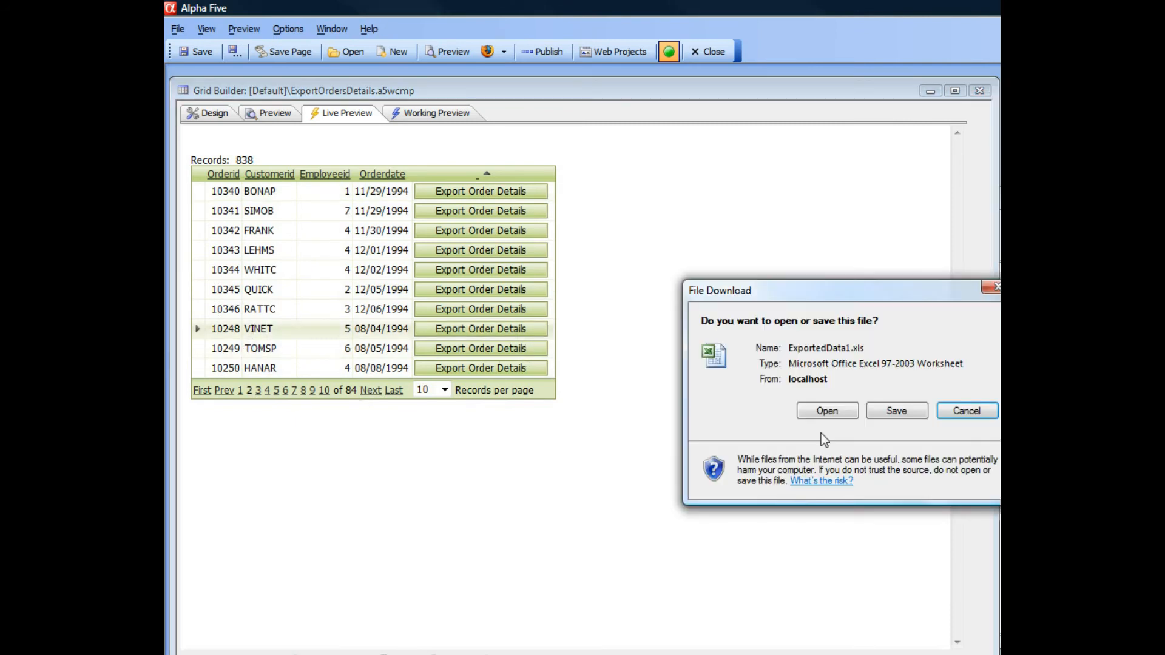
left_click(826, 412)
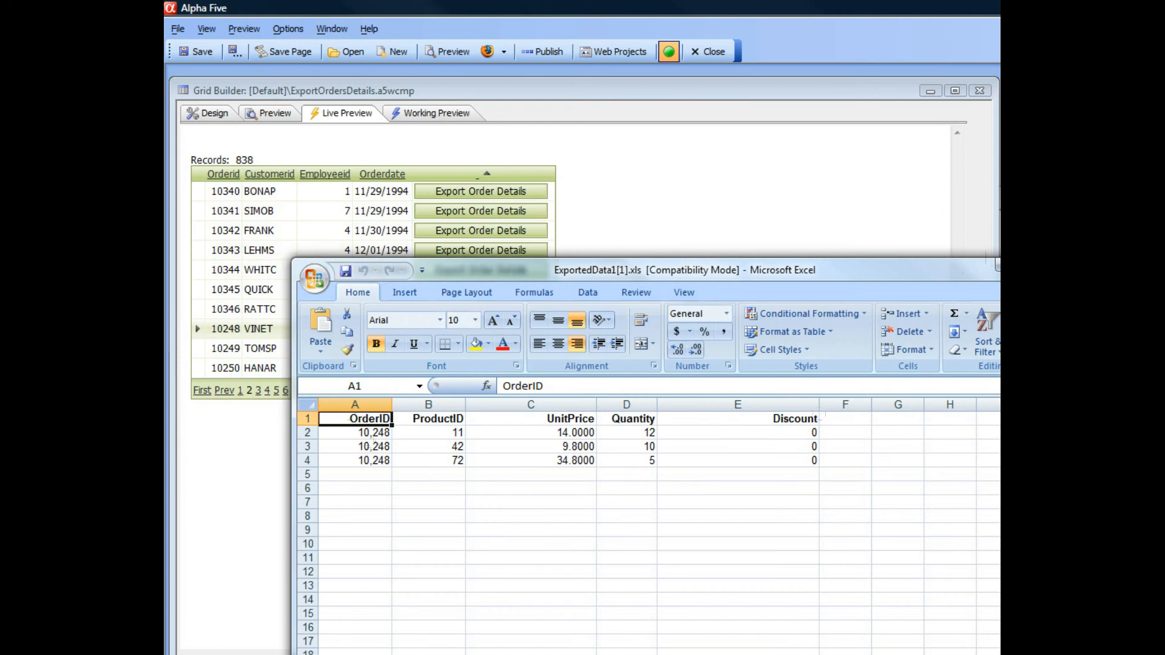
left_click(1057, 265)
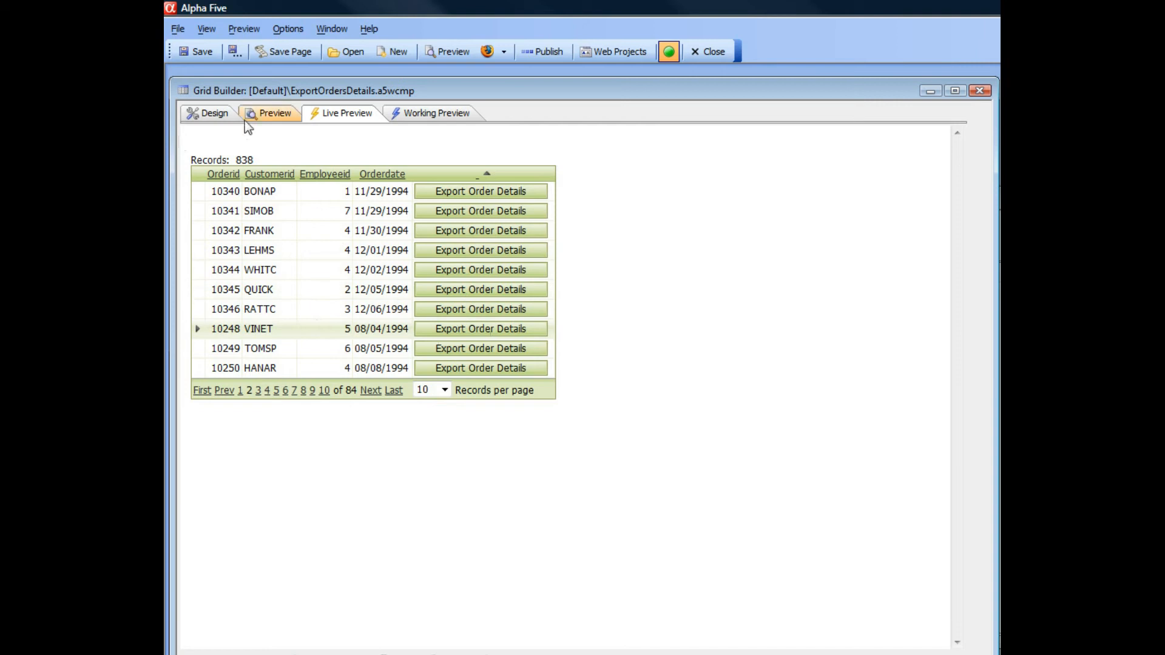
Return to the grid design and open the export action in the Export Order Details button's onClick event.
left_click(211, 121)
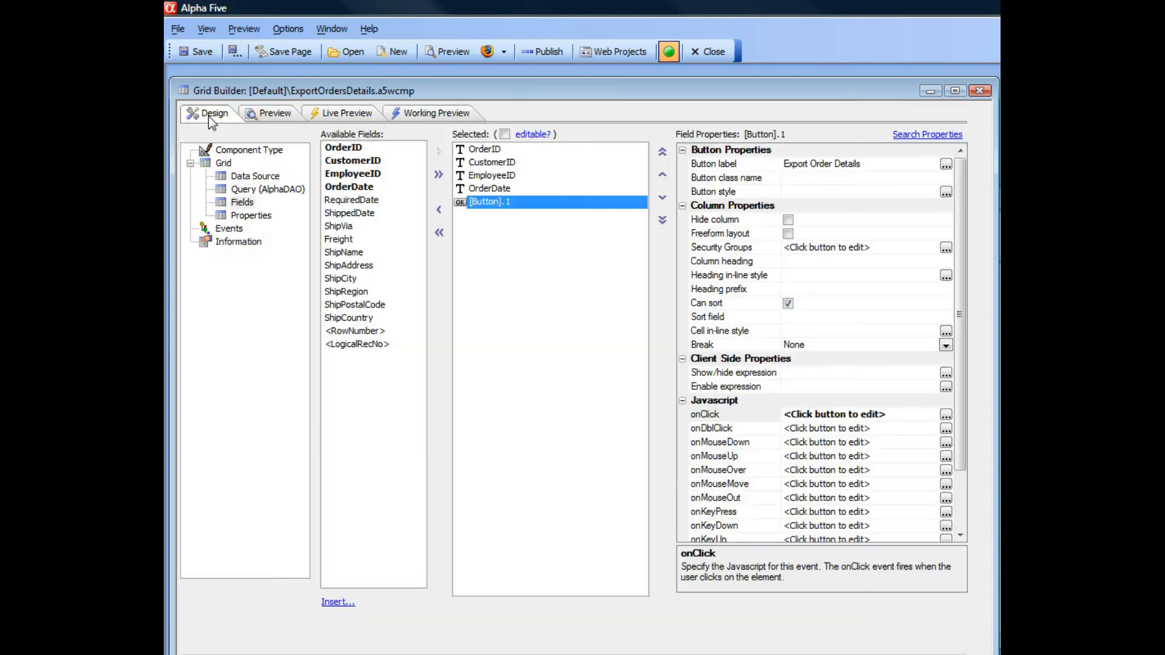
left_click(946, 415)
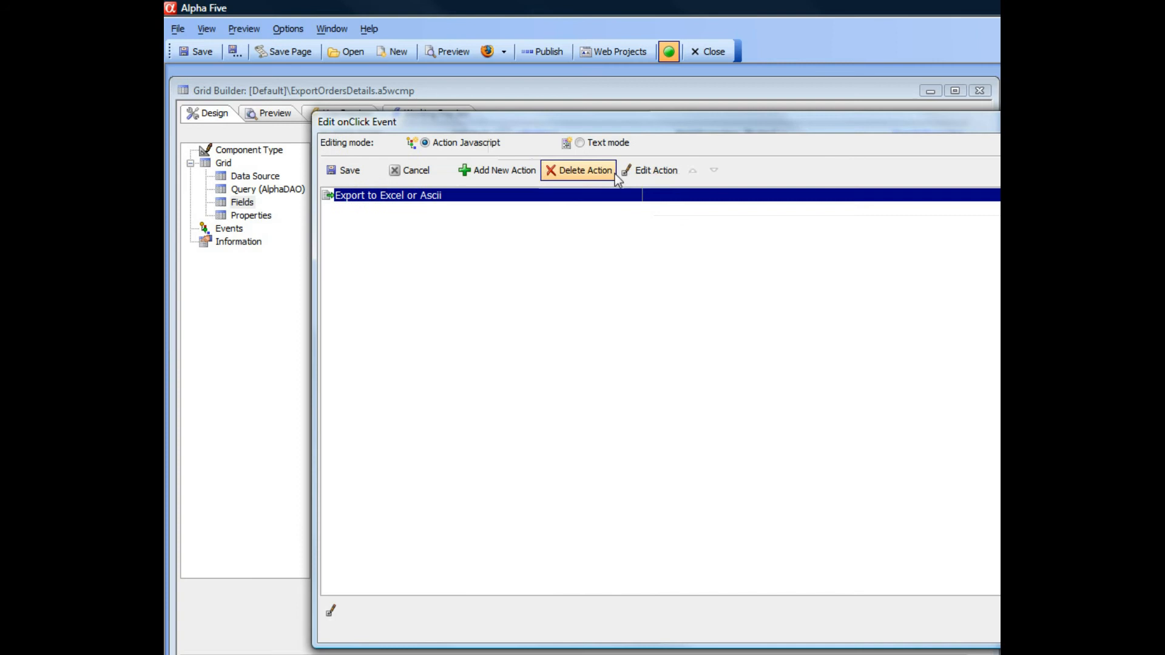
left_click(651, 170)
left_click_drag(629, 137, 413, 112)
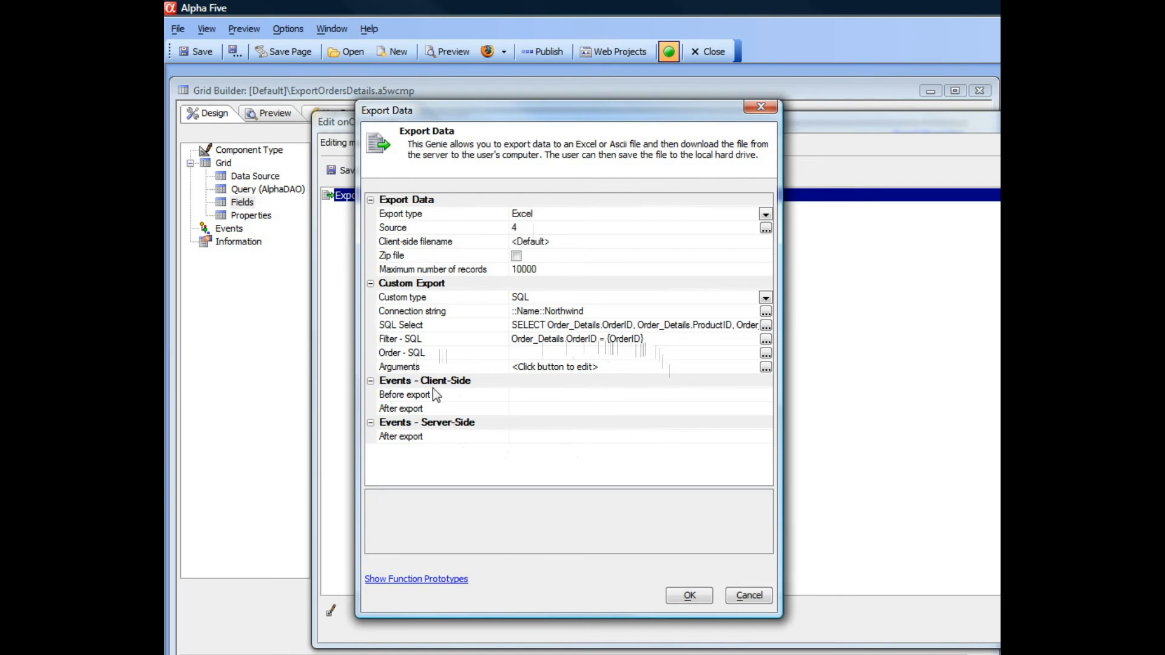
Define a Numeric argument named whatOrderId for the export action.
left_click(418, 368)
left_click(766, 368)
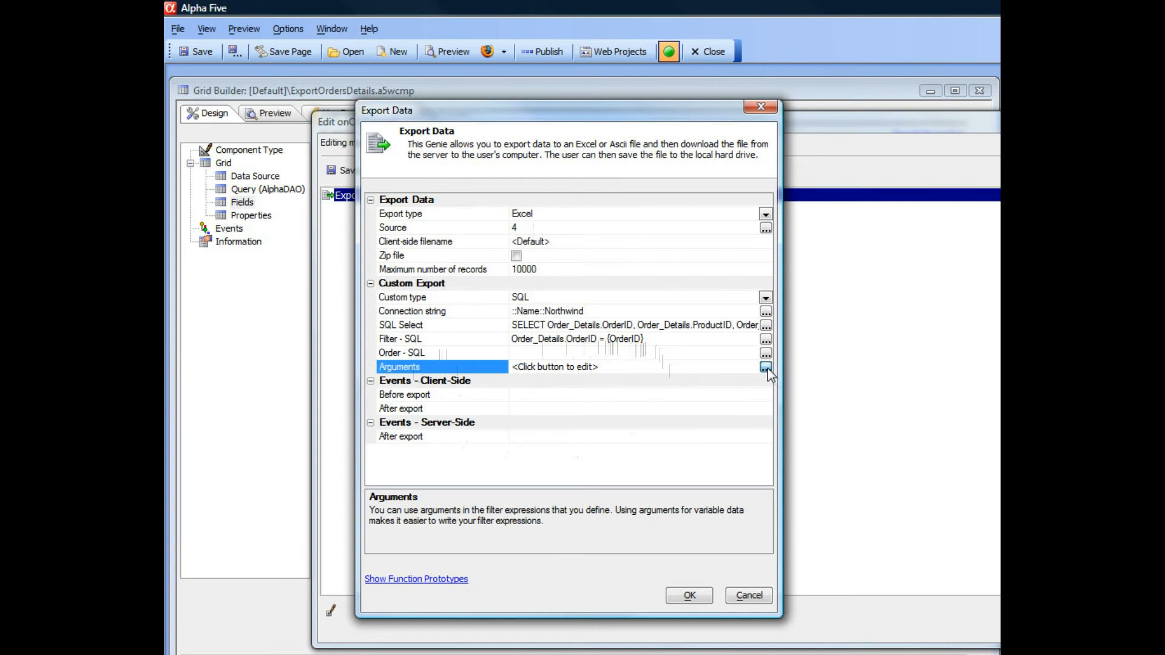
left_click(474, 326)
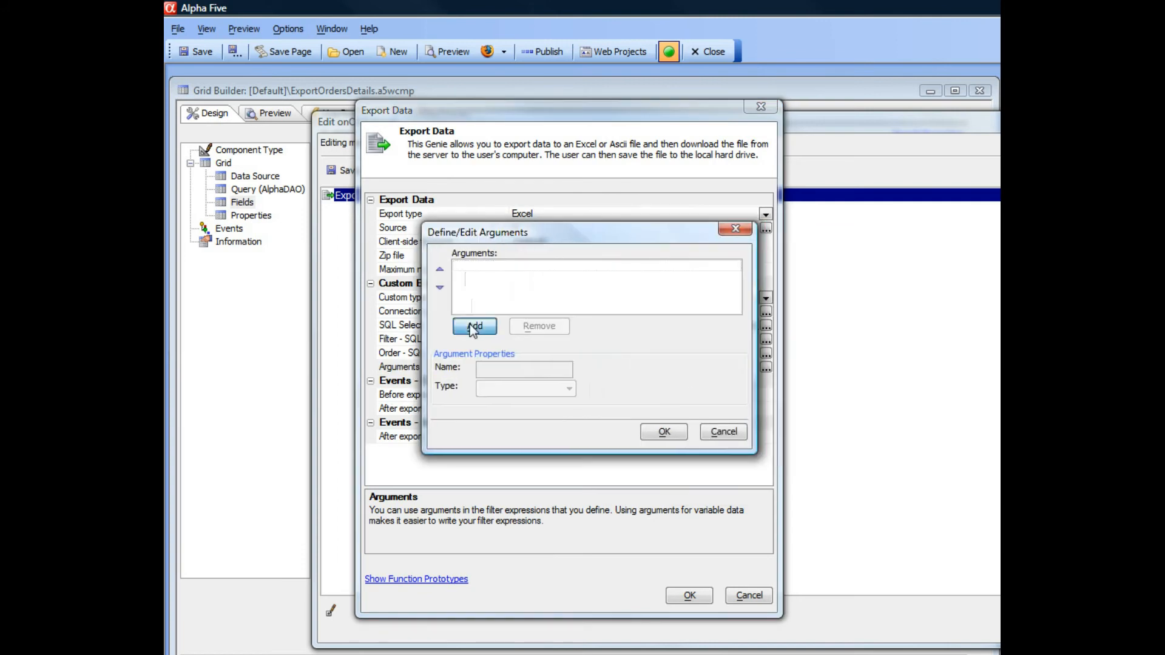
left_click_drag(779, 300, 478, 249)
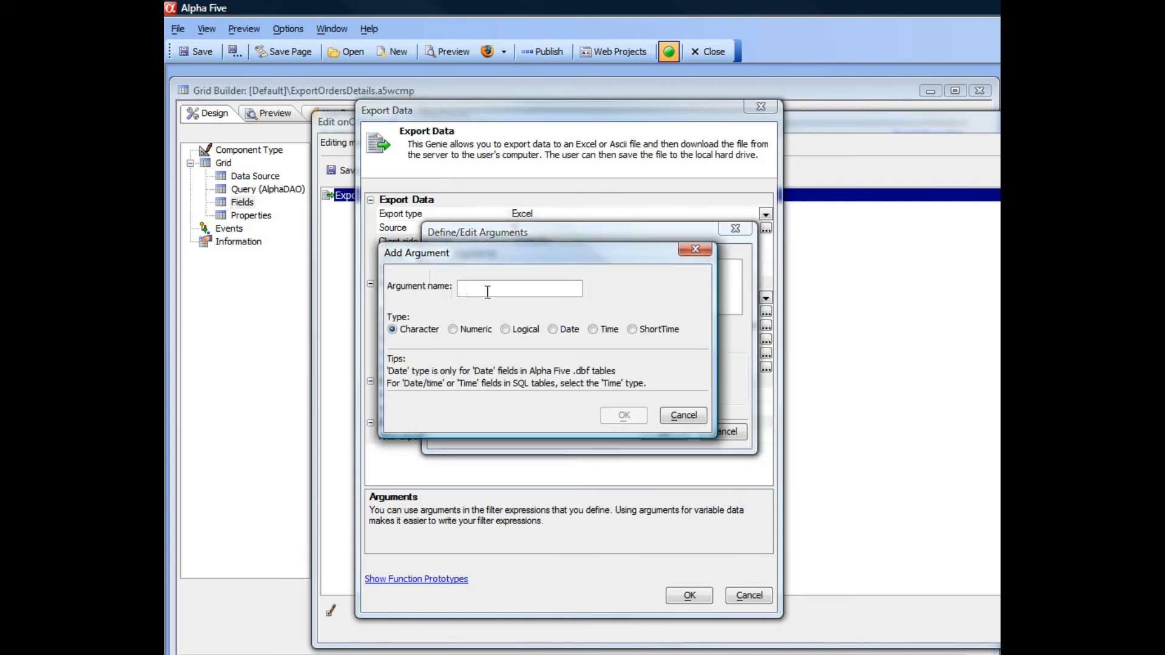
type("whatOrder(")
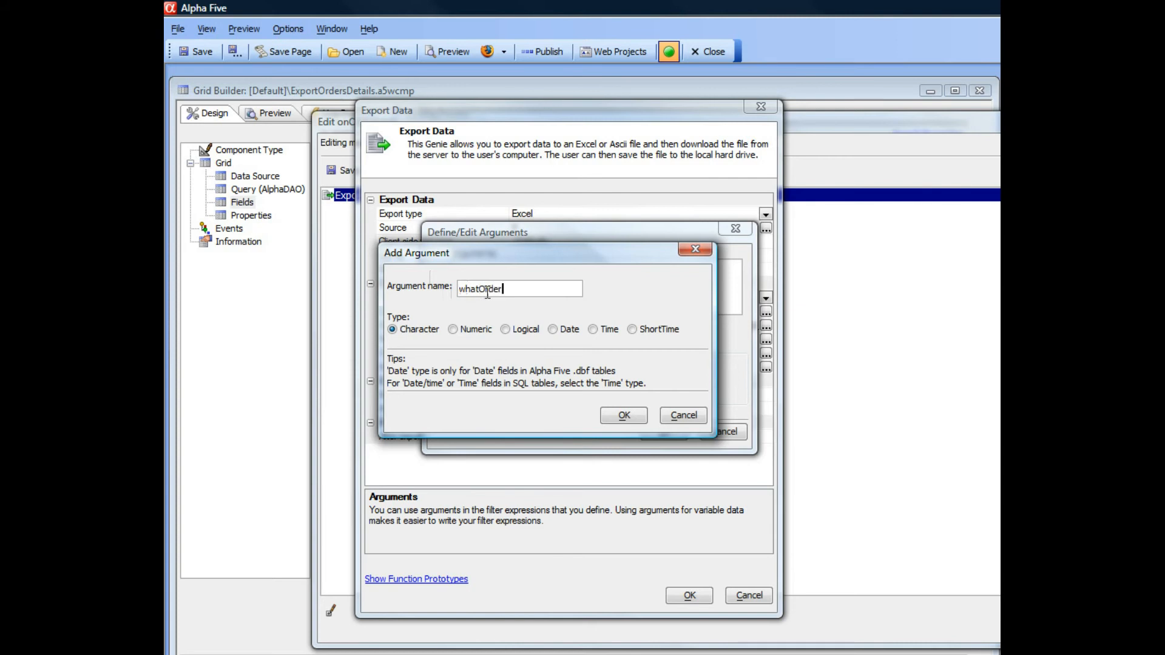
left_click(643, 370)
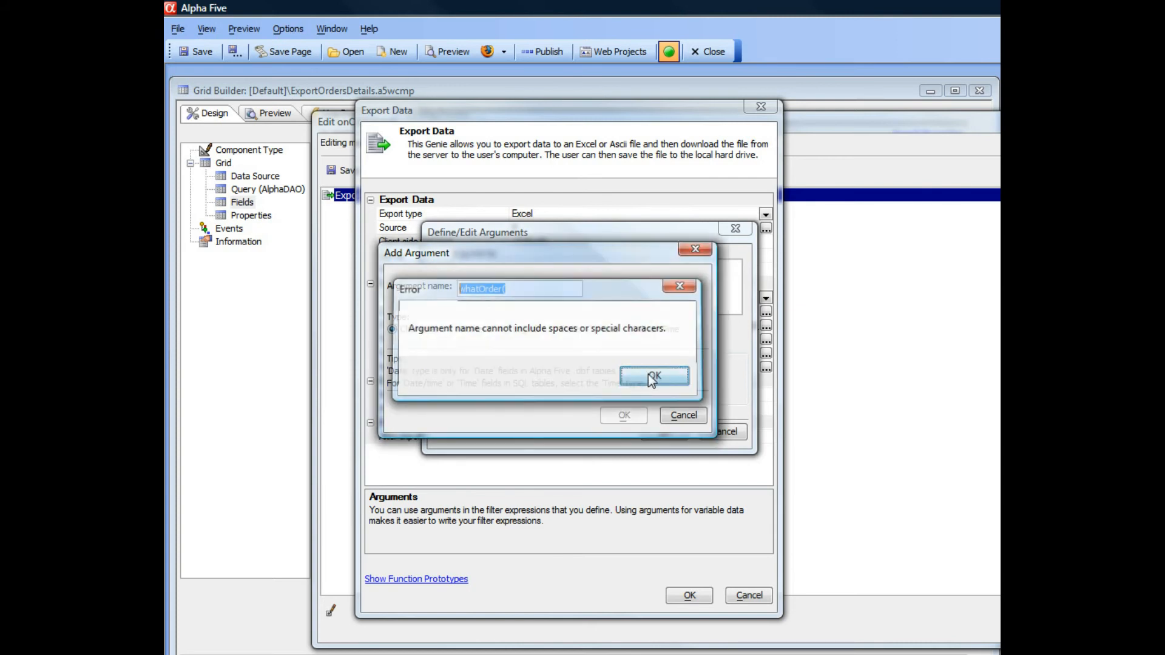
left_click(533, 287)
key("BackSpace")
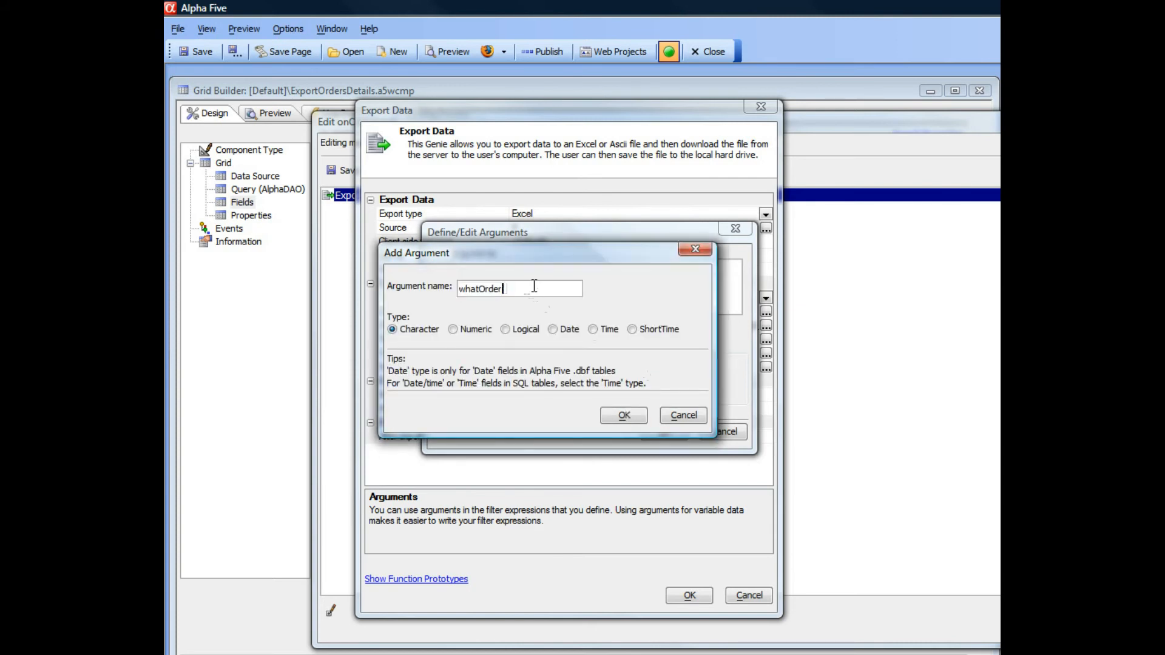
type("Id")
left_click(453, 330)
left_click(636, 419)
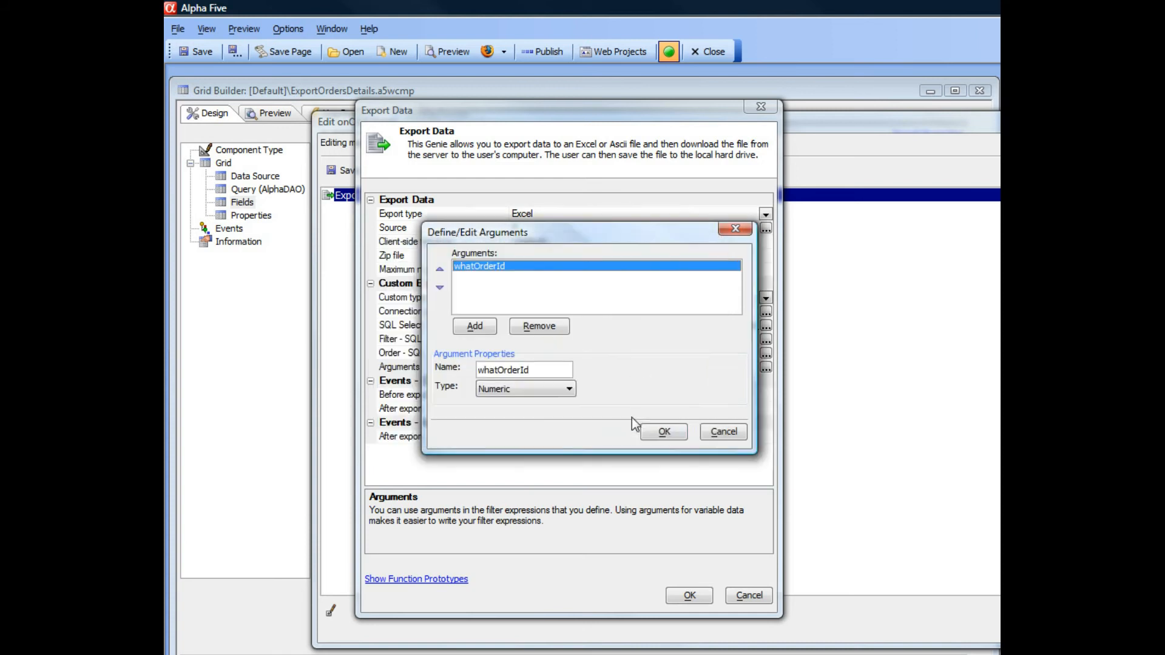
left_click(663, 432)
Replace the {OrderID} placeholder in the SQL filter with the argument, giving Order_Details.OrderID = :whatOrderId.
left_click(473, 340)
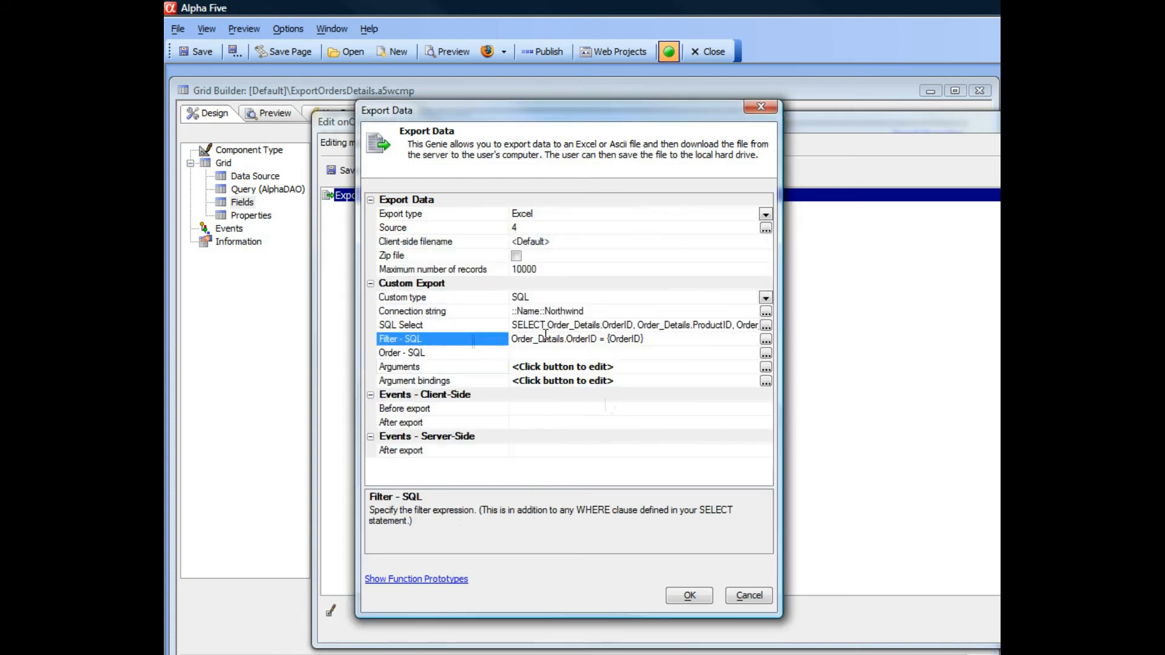
left_click(765, 340)
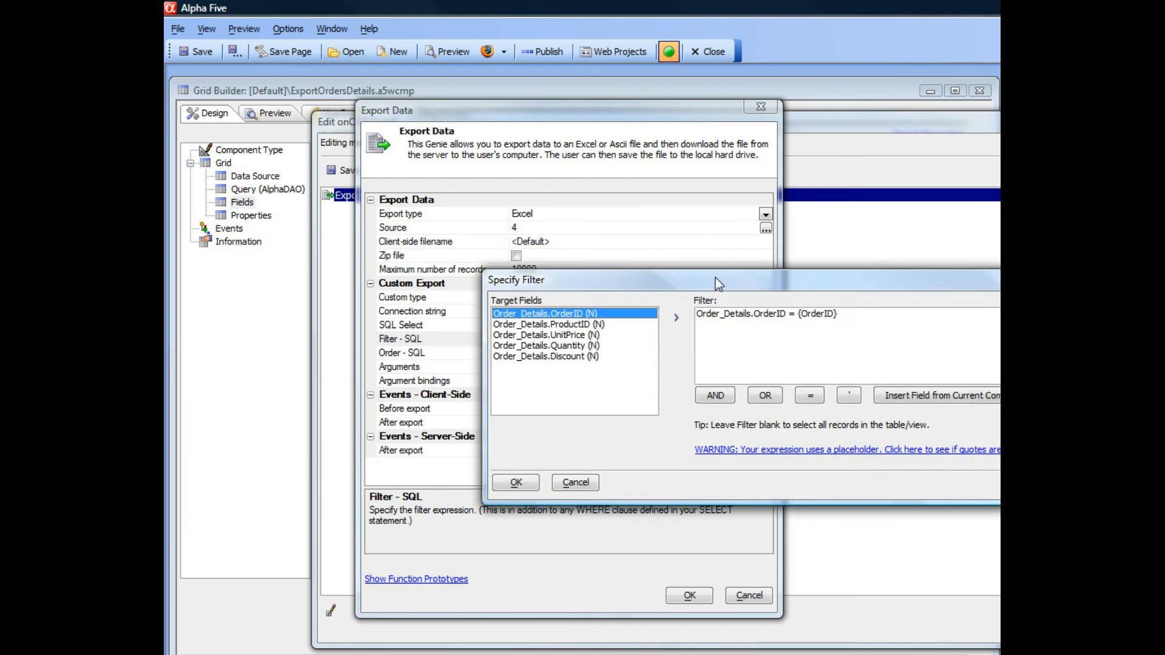
left_click_drag(568, 293, 633, 295)
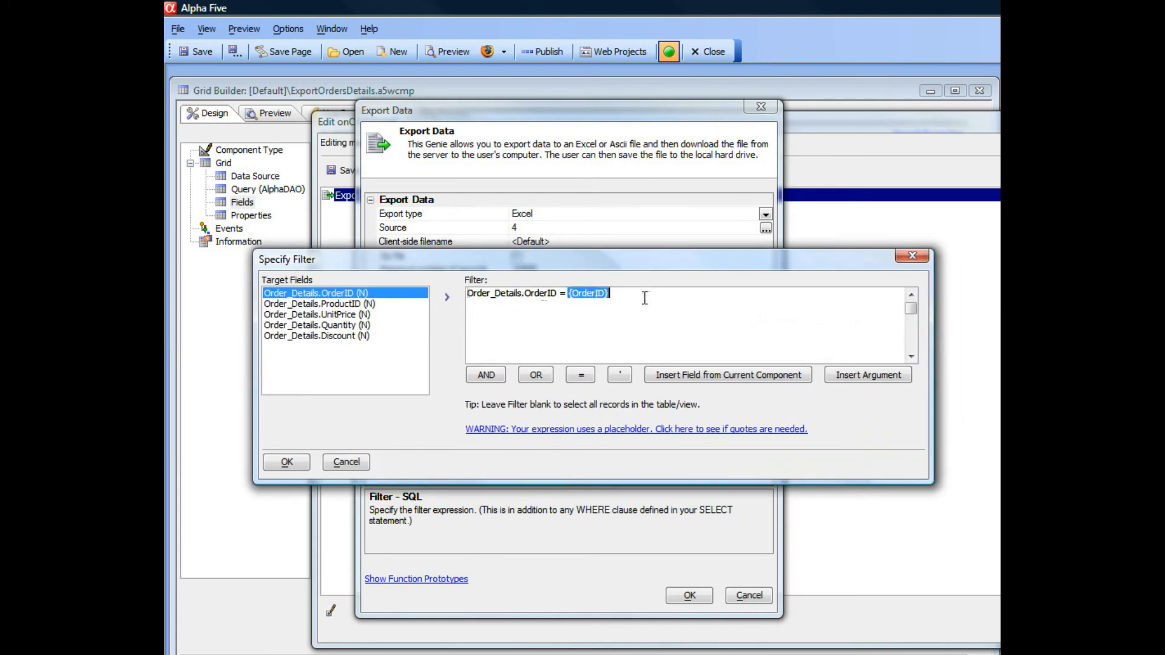
key("Delete")
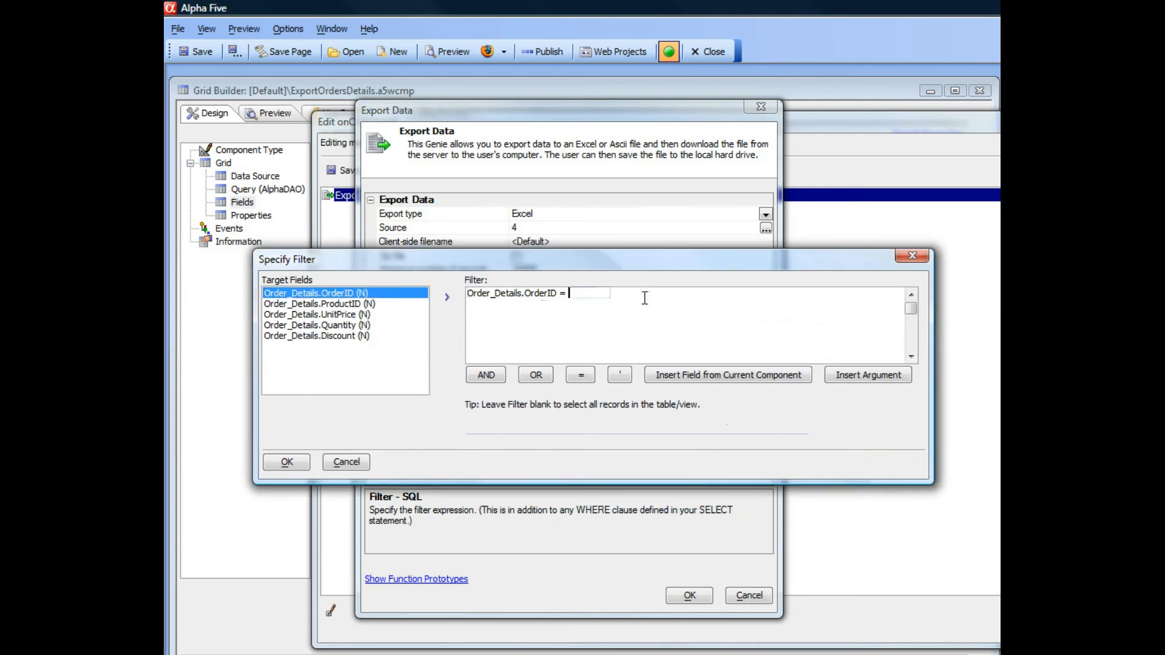
left_click(850, 377)
left_click(879, 377)
left_click(292, 465)
Bind the whatOrderId argument to the OrderID field of the current grid row.
left_click(443, 382)
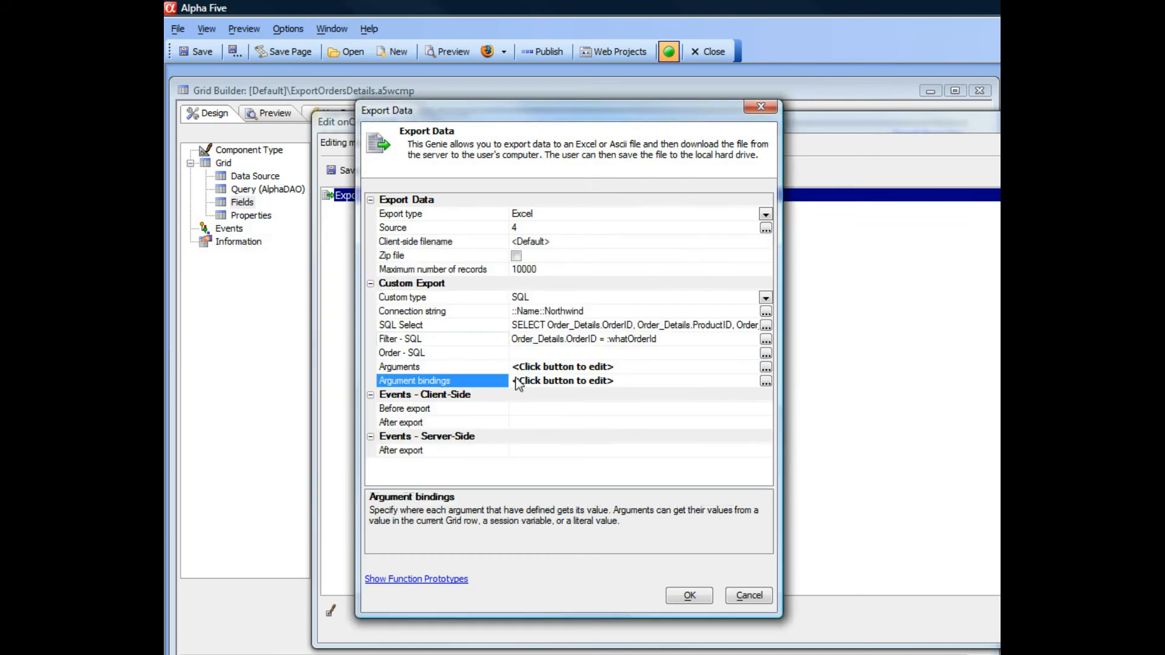
left_click(765, 381)
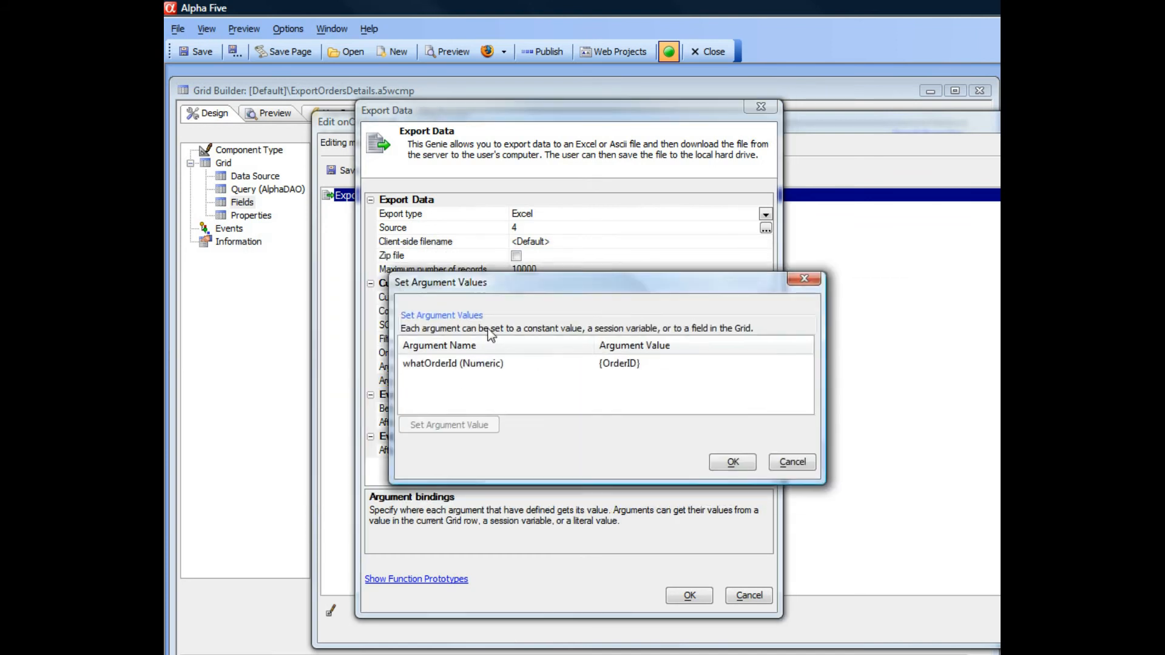
double_click(452, 366)
left_click_drag(715, 302, 463, 410)
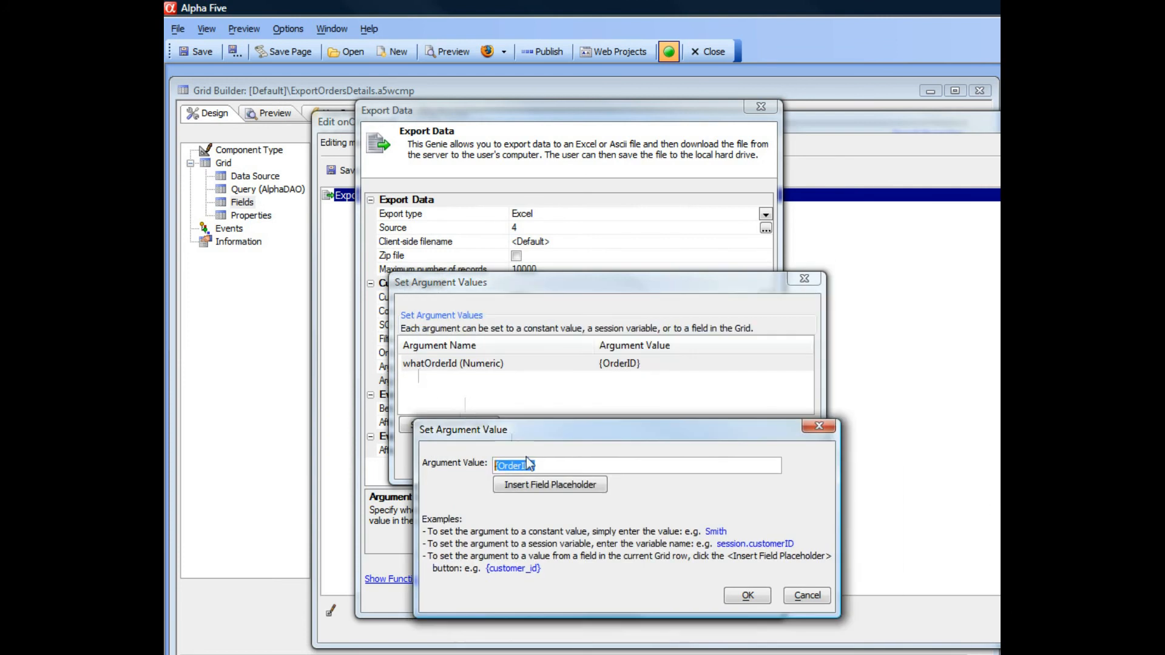
left_click(548, 483)
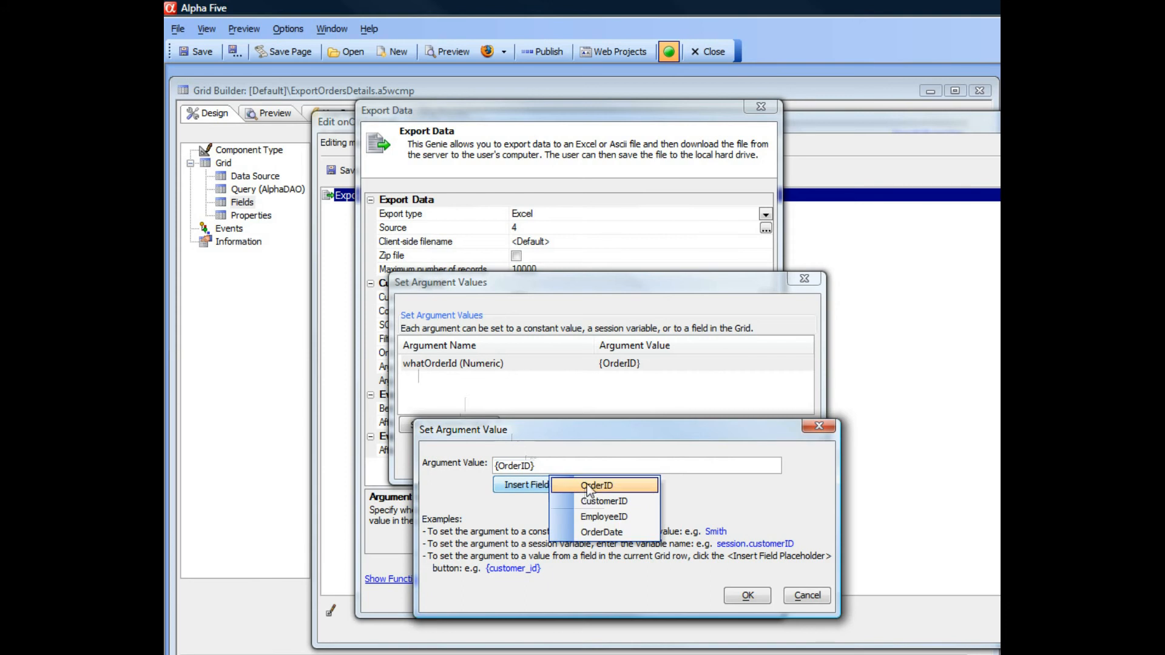
left_click(590, 486)
left_click(746, 597)
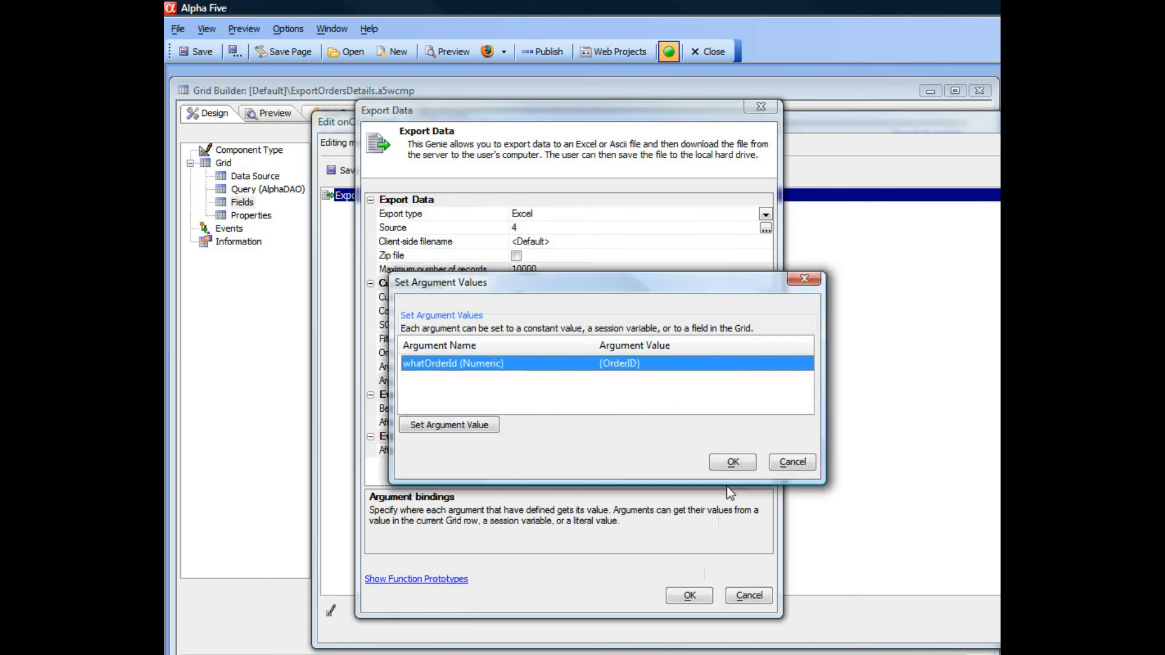
left_click(731, 465)
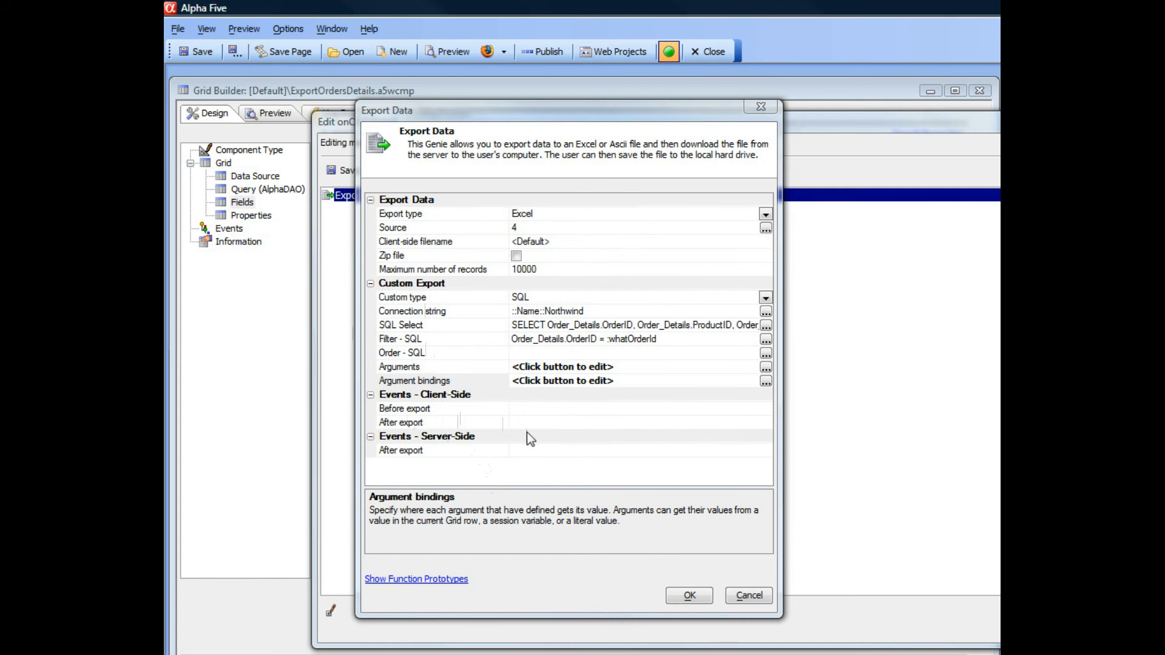
Discard the changes to the export action and save the button's onClick event.
left_click(746, 595)
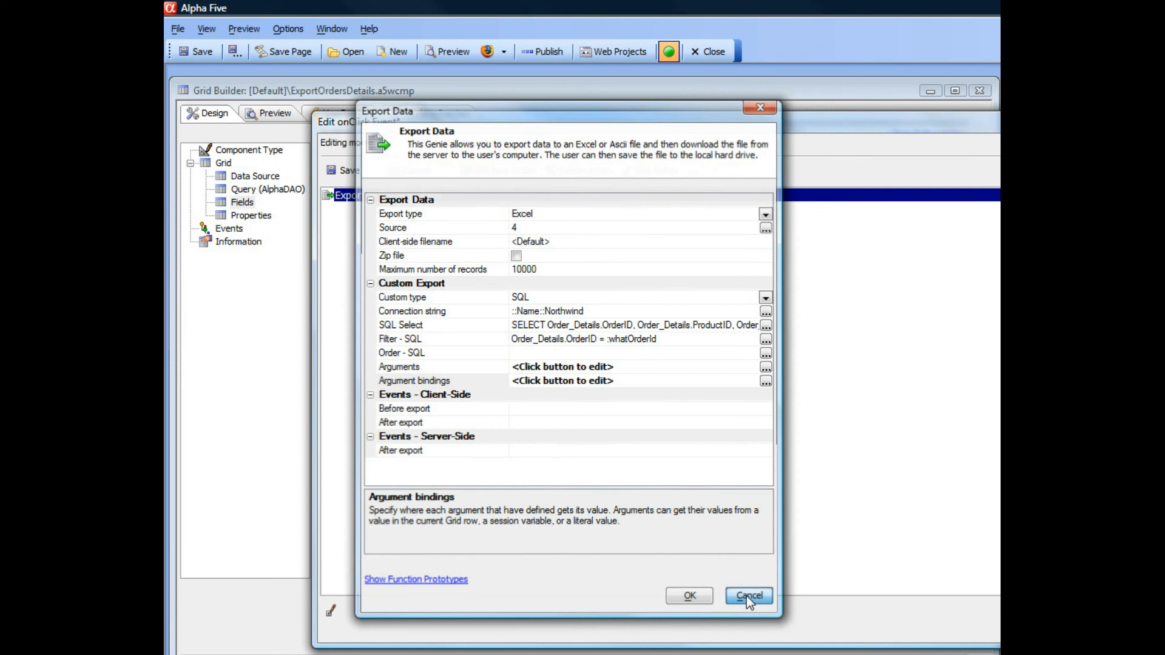
left_click(334, 170)
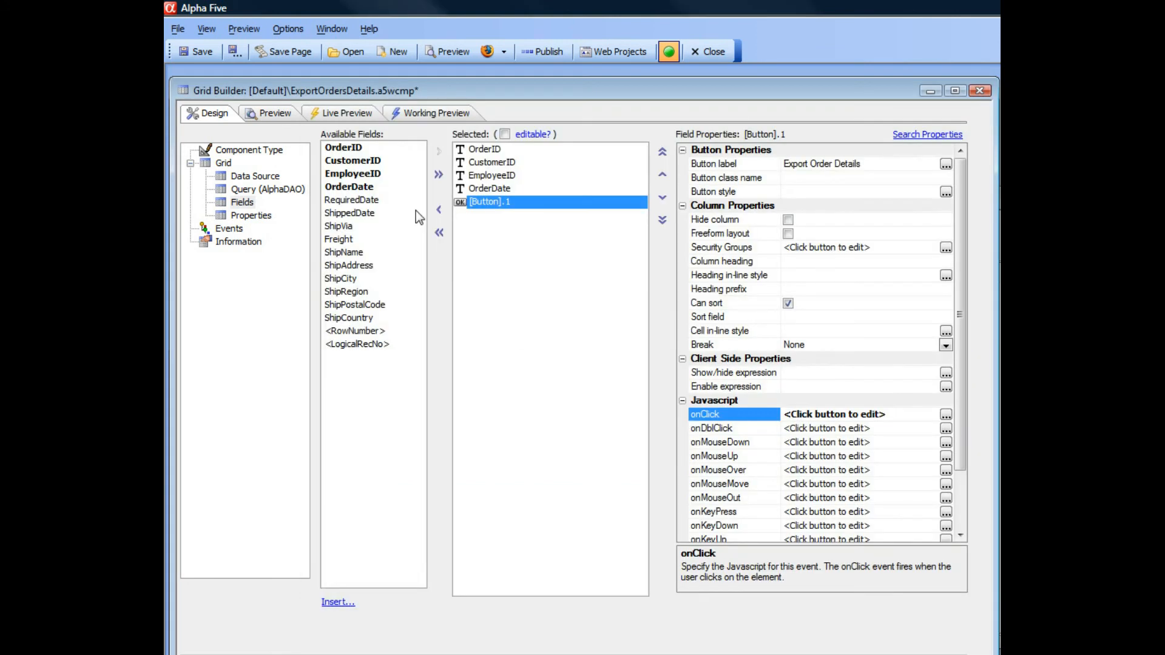
Insert another Button control into the grid and open its onClick event for editing.
left_click(342, 603)
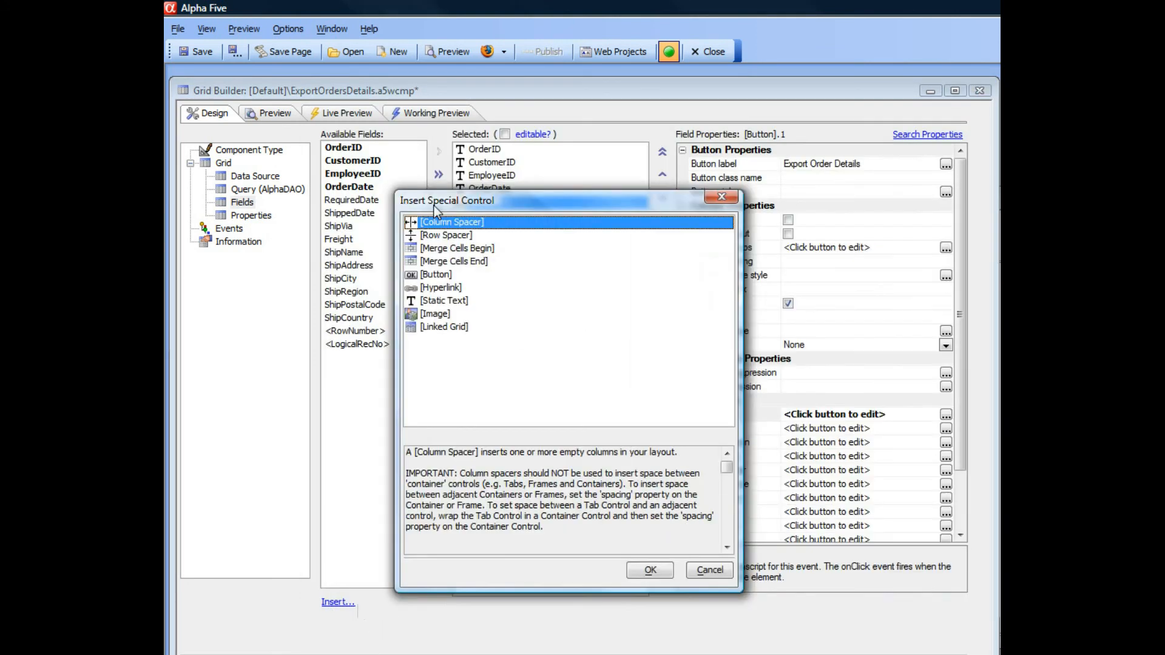
left_click(425, 280)
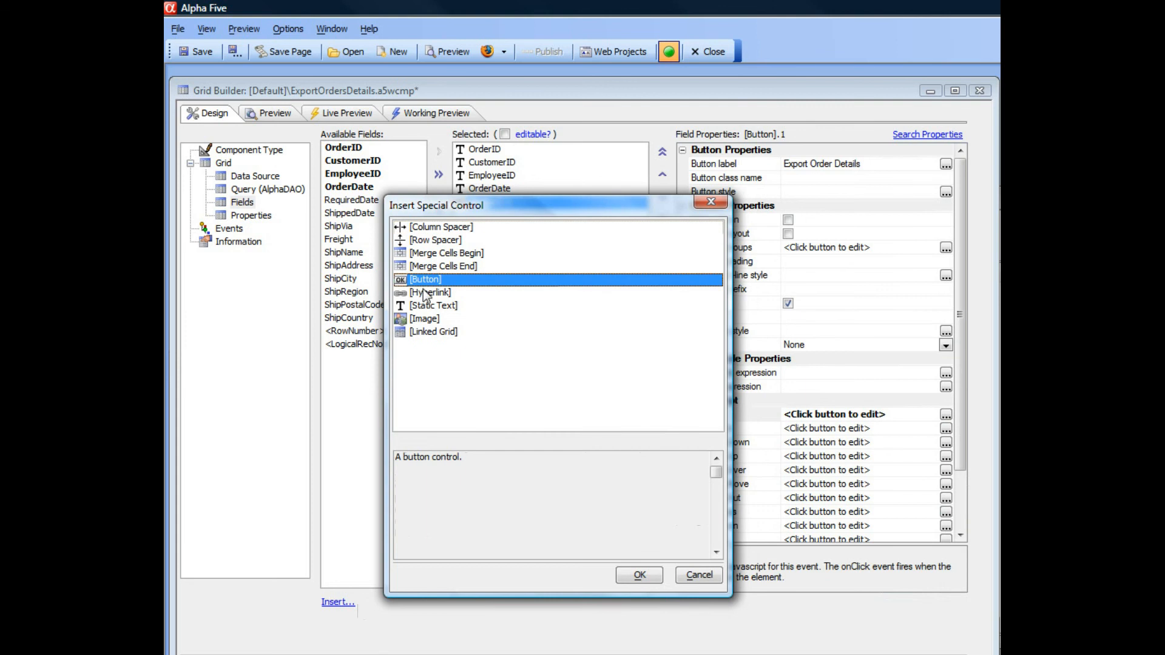
left_click(640, 574)
left_click(946, 414)
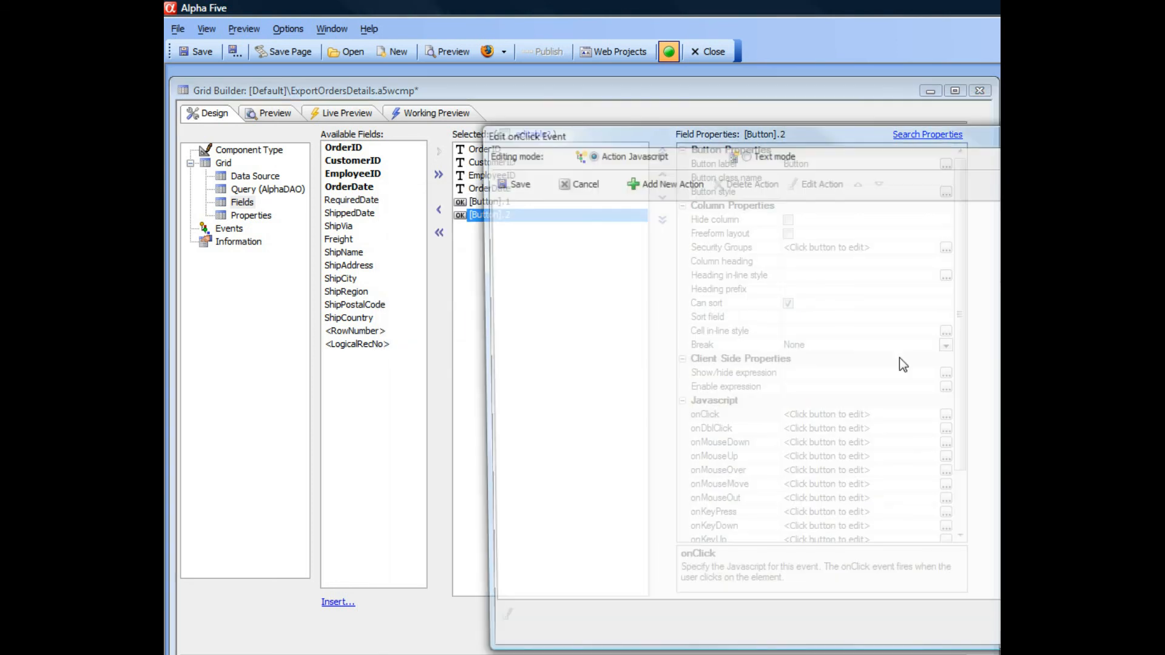
Add an Export to Excel or Ascii or Custom Format action to the new button's onClick event.
left_click(695, 418)
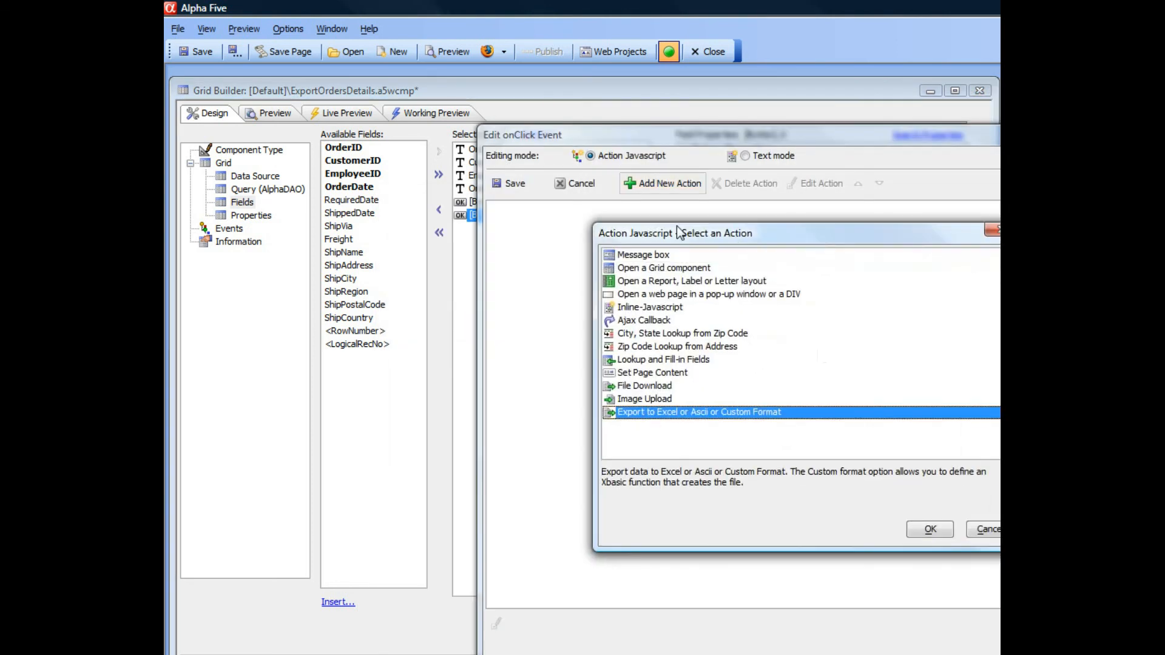
left_click(755, 494)
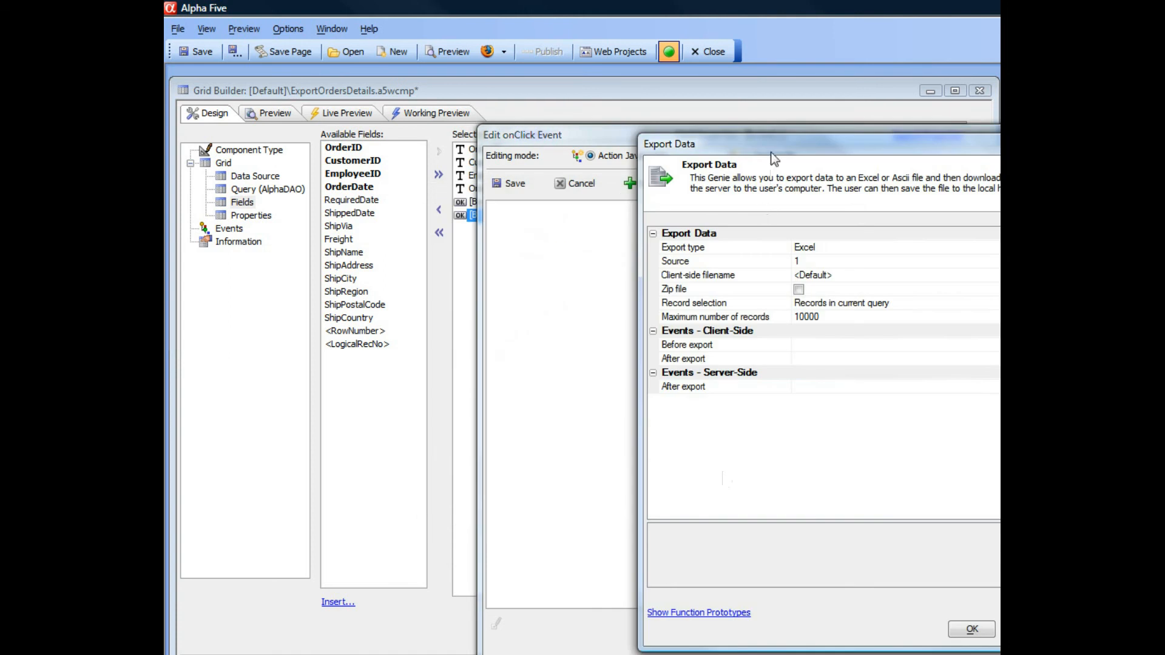
left_click_drag(771, 151, 547, 169)
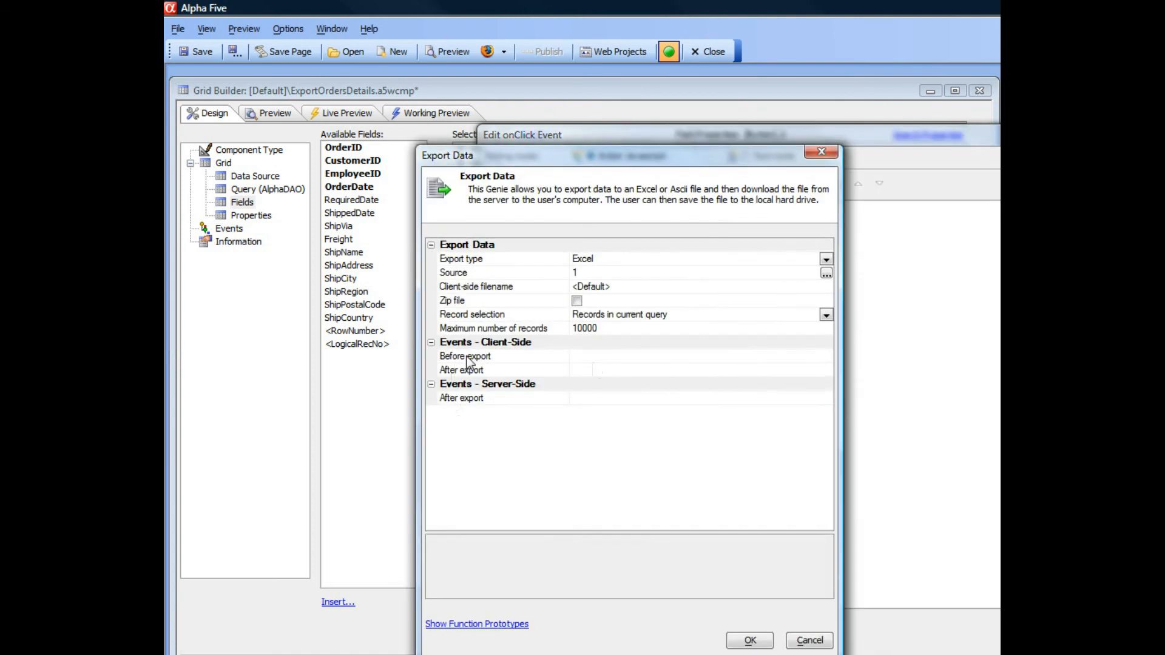
Assign the client-side functions beforeExport to Before export and afterExport to After export, and accept the export settings.
left_click(564, 357)
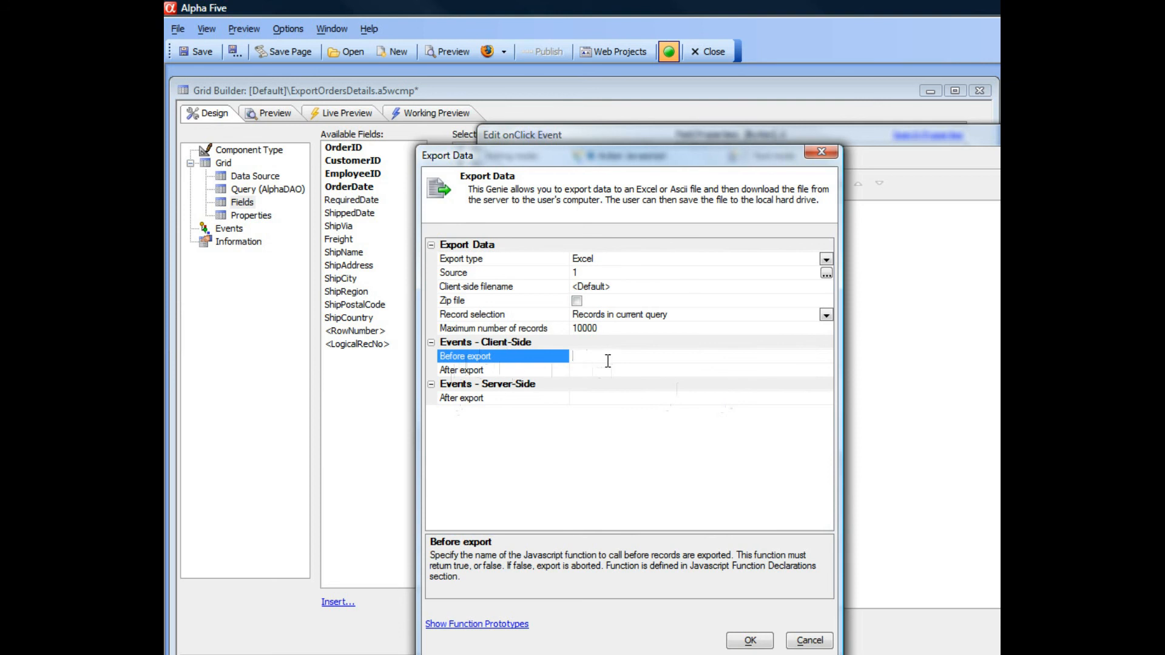
type("beforeExport")
left_click(531, 372)
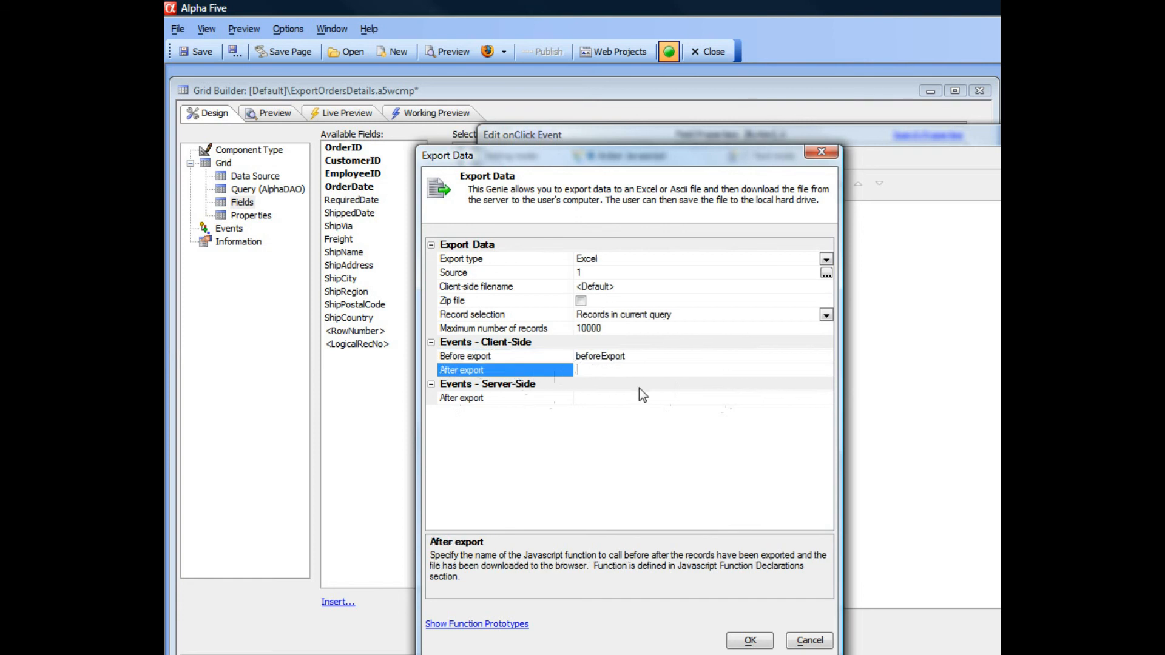
type("afterExport")
left_click(489, 358)
left_click(490, 368)
left_click(491, 359)
left_click(493, 370)
left_click(750, 641)
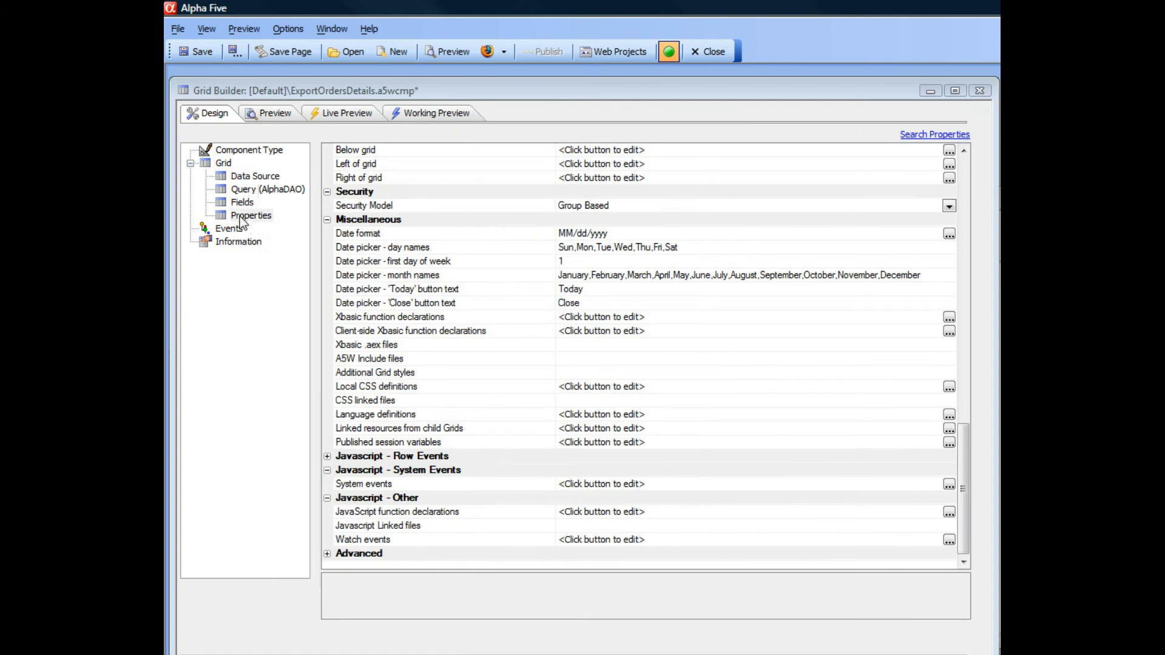
Open the grid's JavaScript function declarations and declare an empty function beforeExport().
left_click(430, 514)
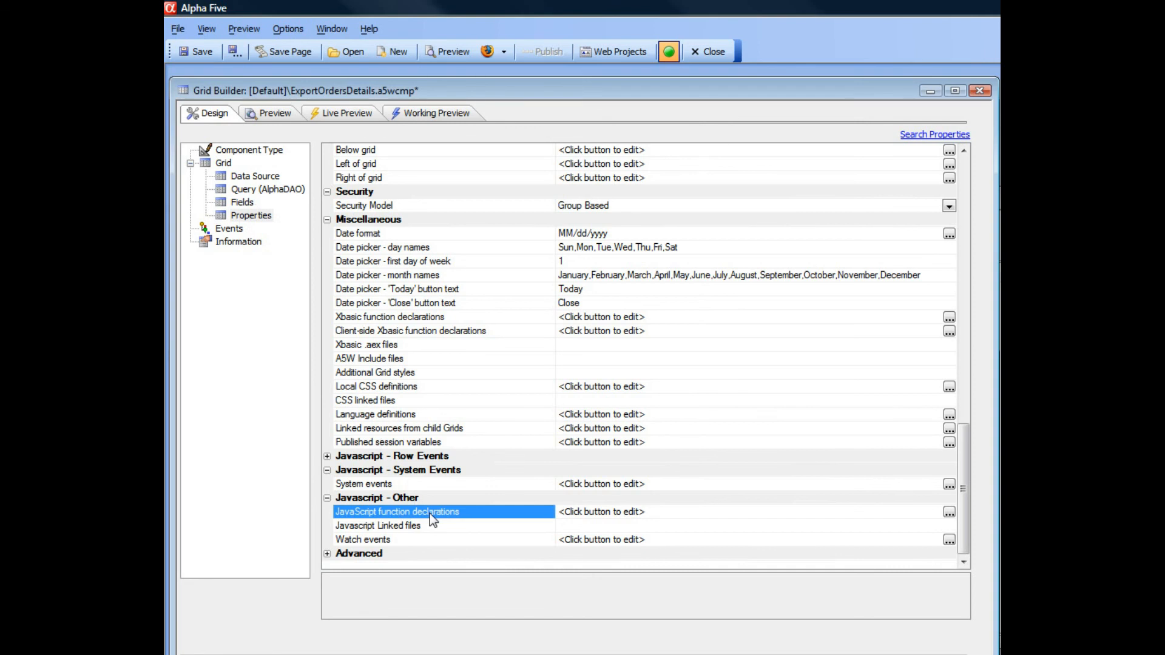
left_click(949, 513)
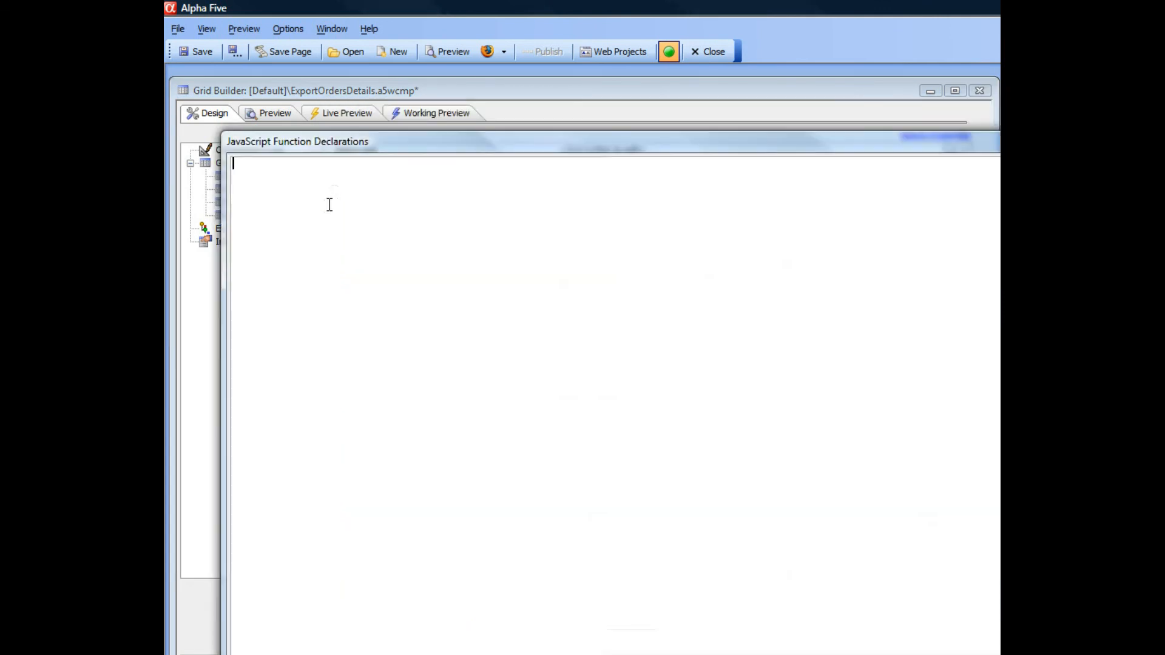
type("function beforeExpor")
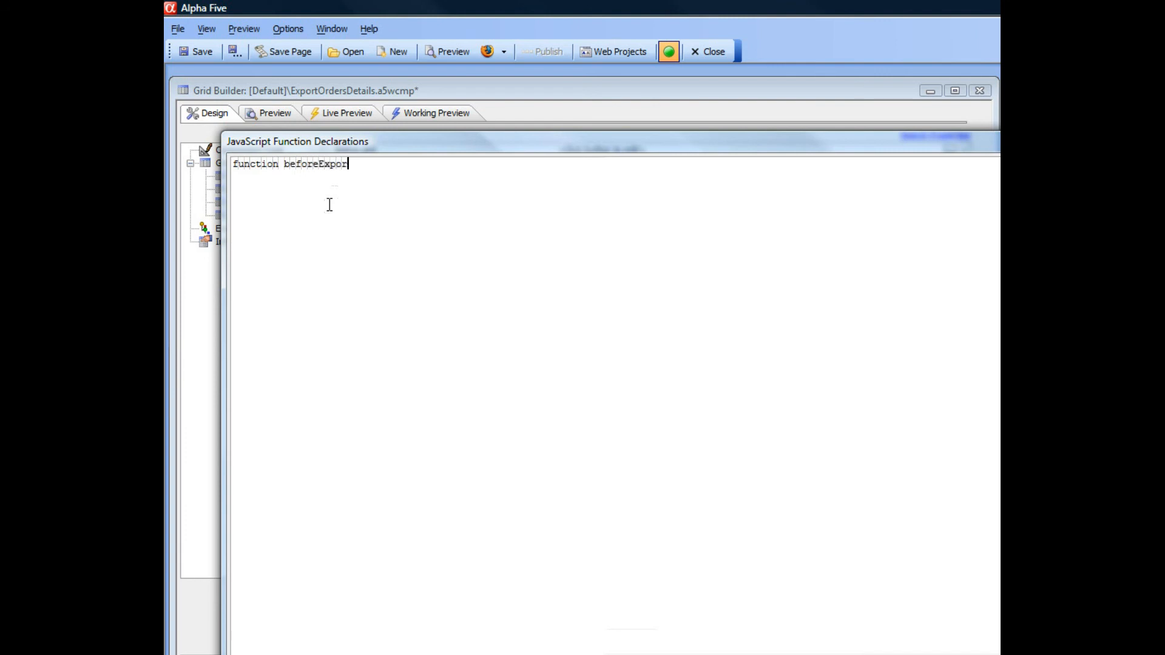
type("t() {")
key("Return")
key("Return")
type("}")
key("Return")
key("Return")
Declare an empty function afterExport() below the beforeExport function.
type("function after")
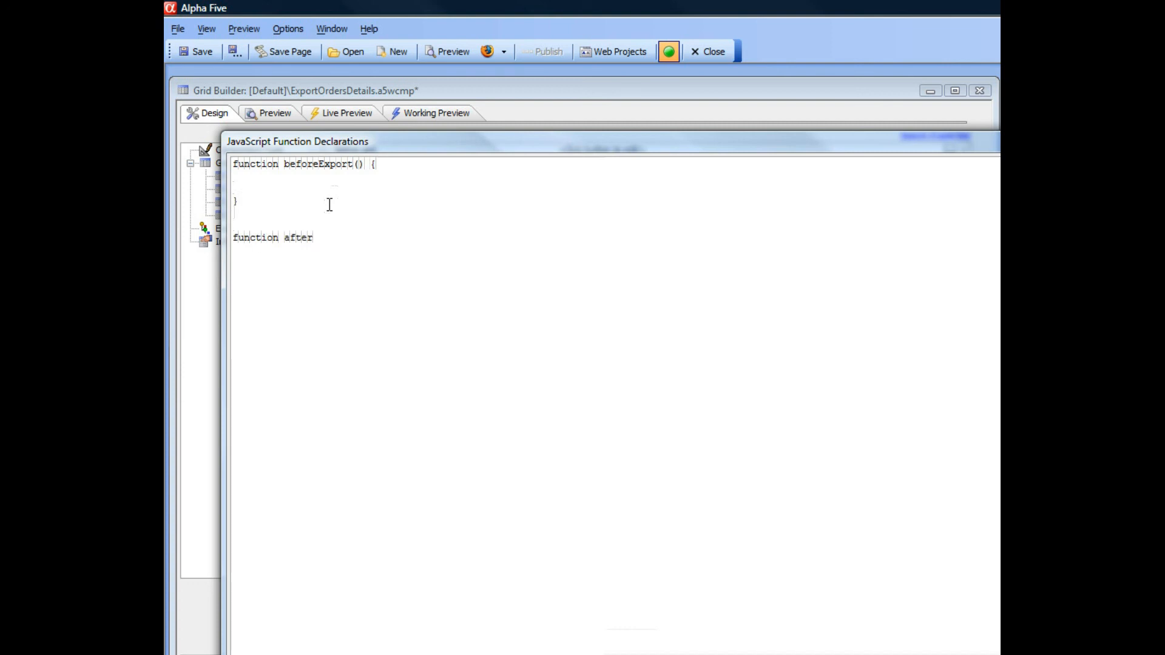
type("Export() {")
key("Return")
key("Return")
type("}")
Add the statement return false; to the body of the beforeExport function.
key("End")
key("Return")
key("Return")
type("retur")
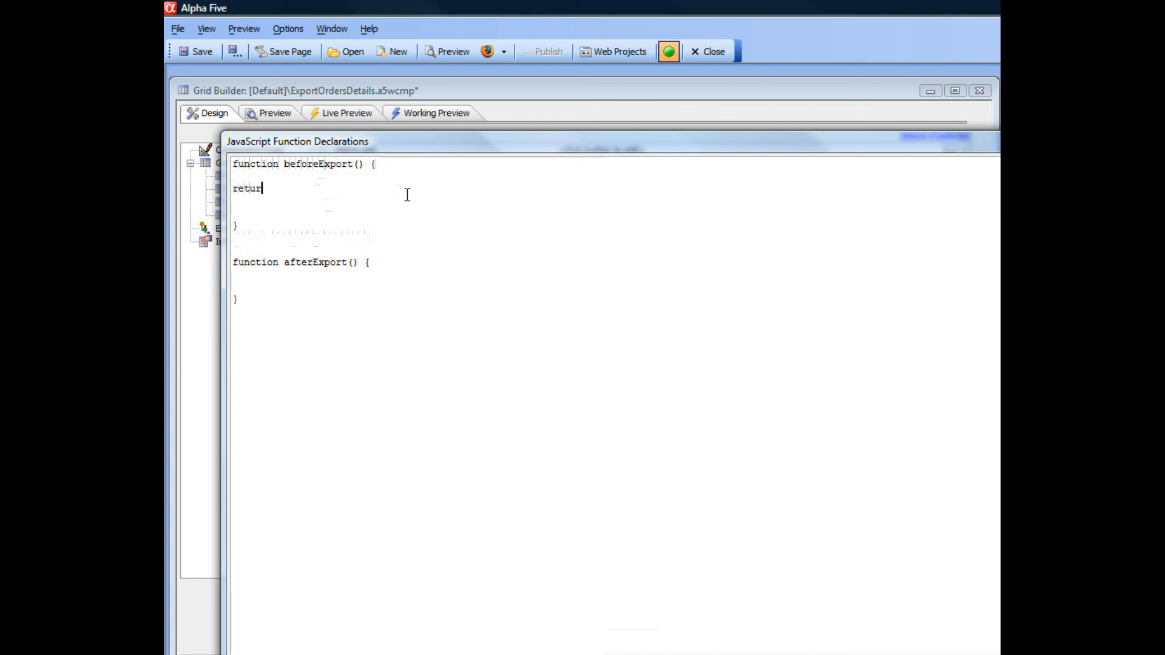
type("n false;")
left_click(387, 263)
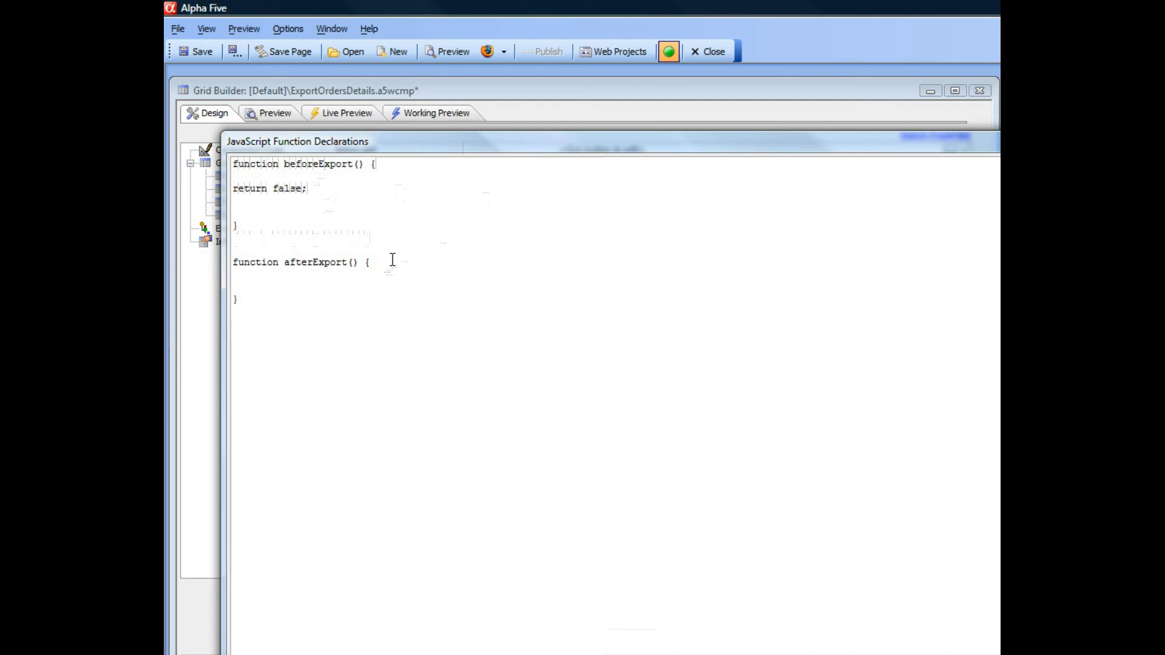